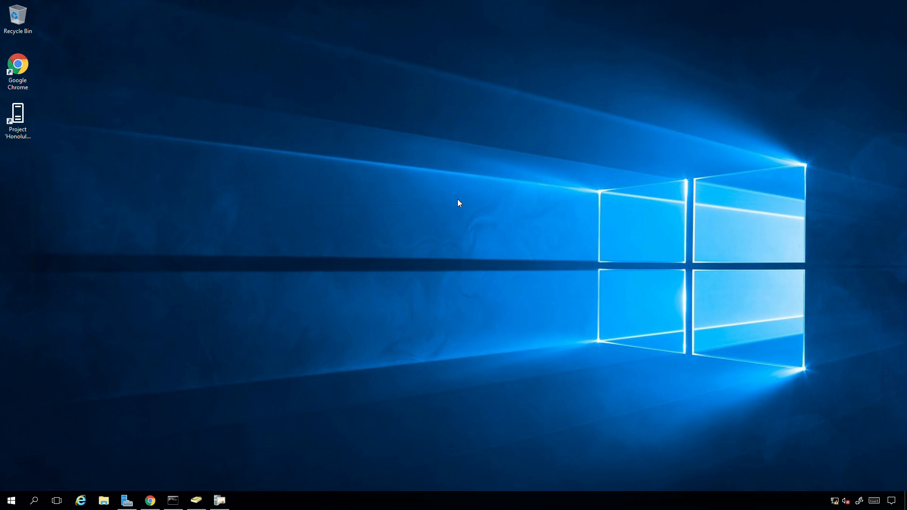
# Look through the installed Windows Administrative Tools for Group Policy Management.
pyautogui.click(11, 503)
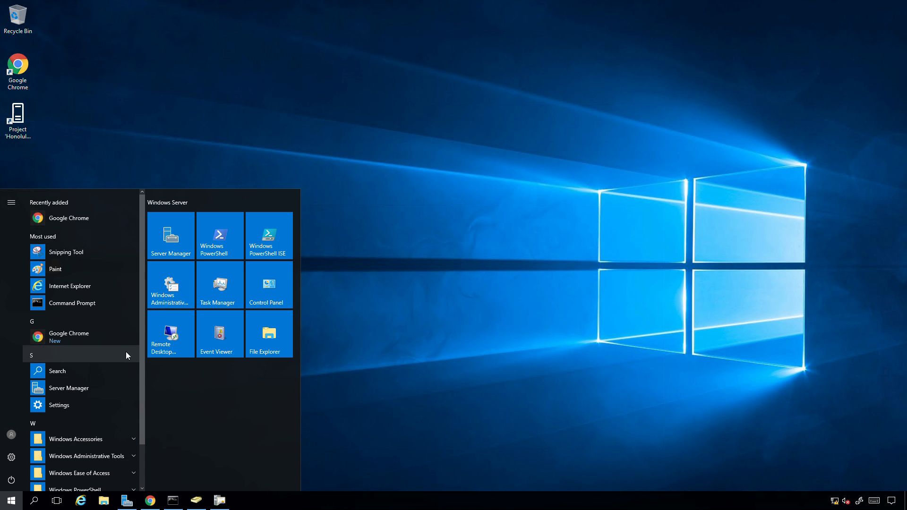
pyautogui.scroll(-1, 126, 354)
pyautogui.click(455, 230)
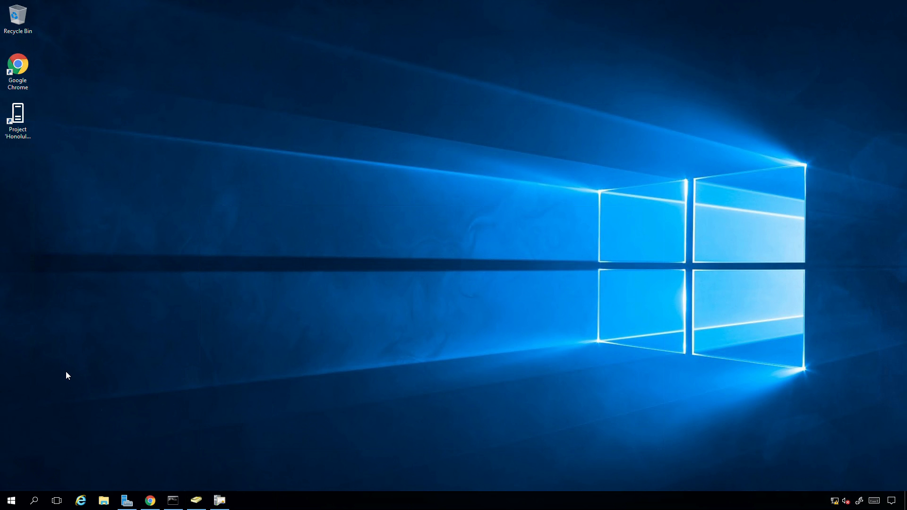
pyautogui.click(11, 501)
pyautogui.scroll(-1, 83, 392)
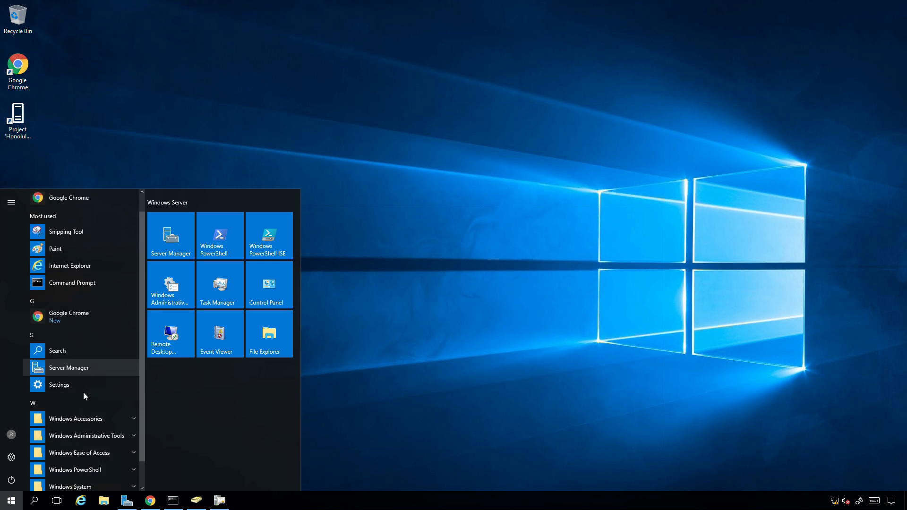
pyautogui.click(75, 406)
pyautogui.scroll(-1, 88, 401)
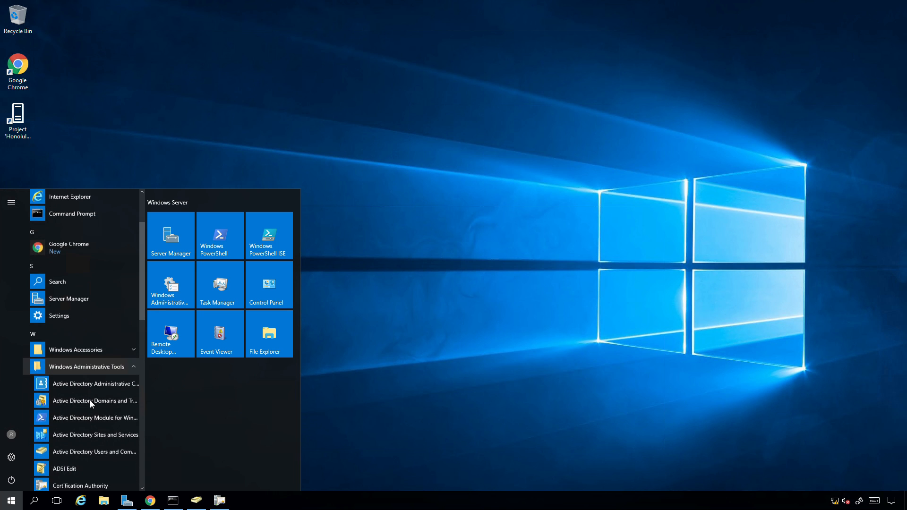
pyautogui.scroll(-1, 90, 401)
pyautogui.scroll(-1, 87, 355)
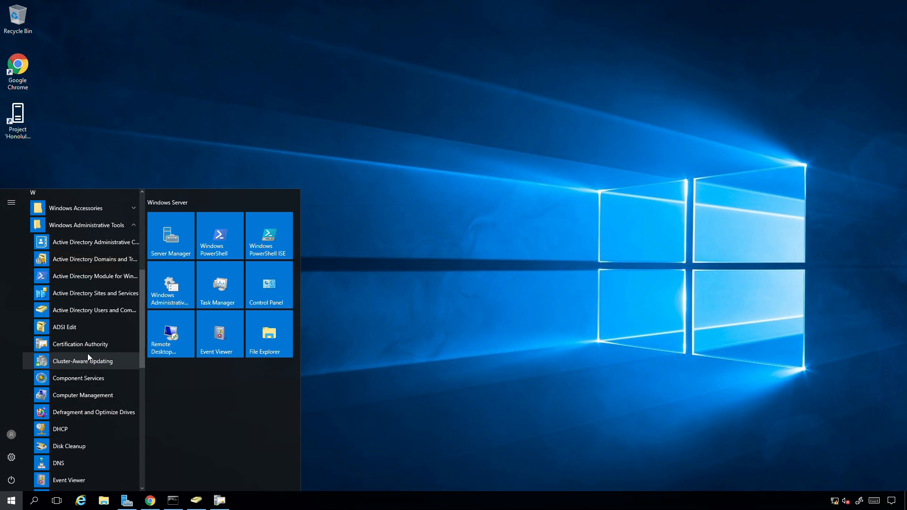
pyautogui.scroll(-2, 86, 354)
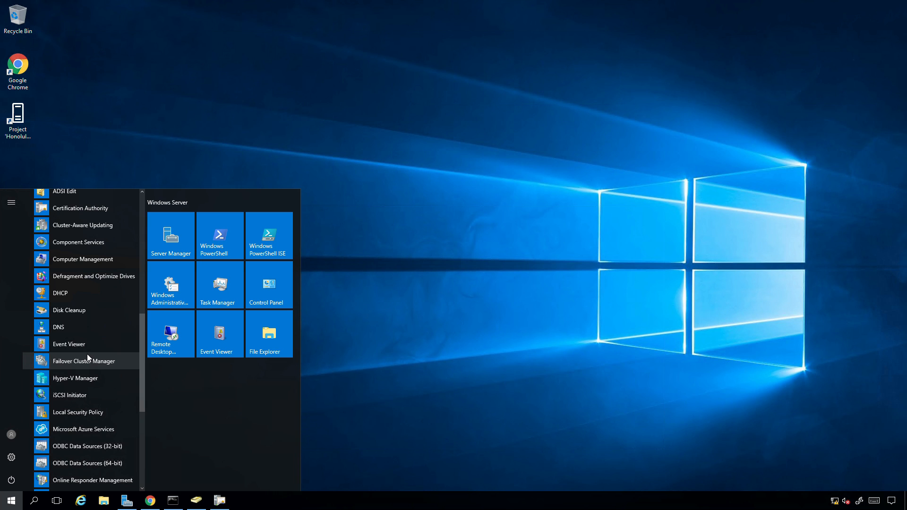
pyautogui.scroll(-3, 87, 359)
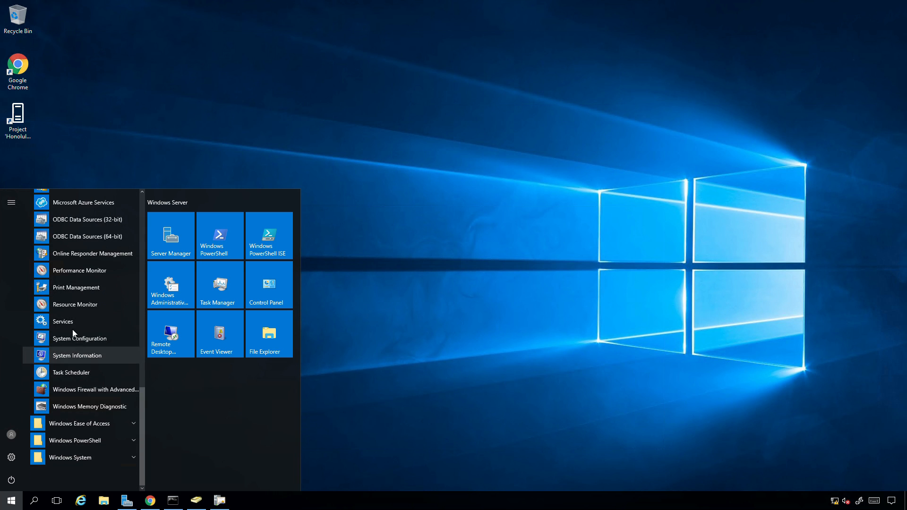
pyautogui.scroll(3, 69, 318)
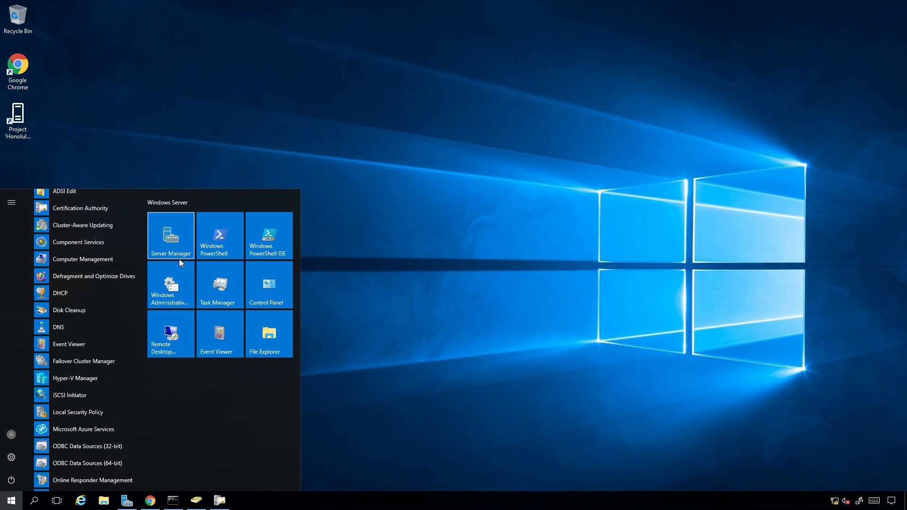
pyautogui.click(494, 341)
# Switch to Server Manager and start a role-based or feature-based installation with Manage1.louistechviews.int as the destination server.
pyautogui.click(130, 504)
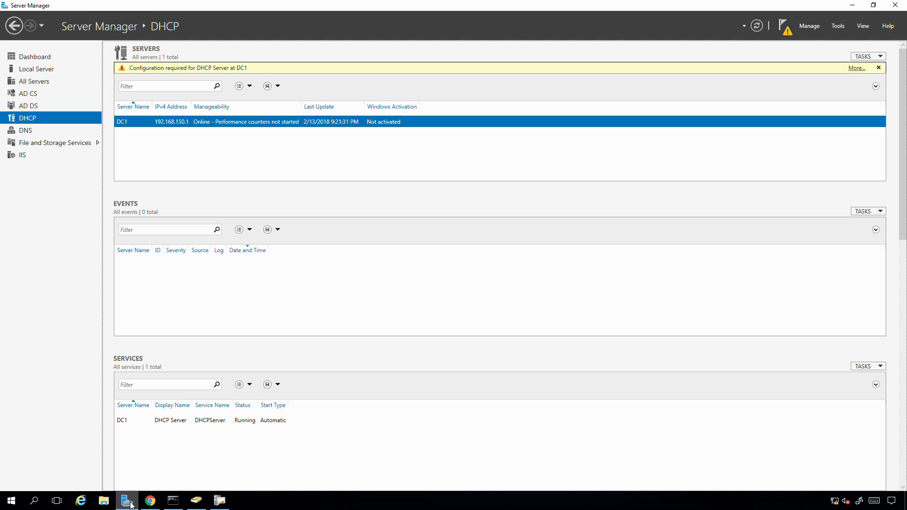
pyautogui.click(808, 26)
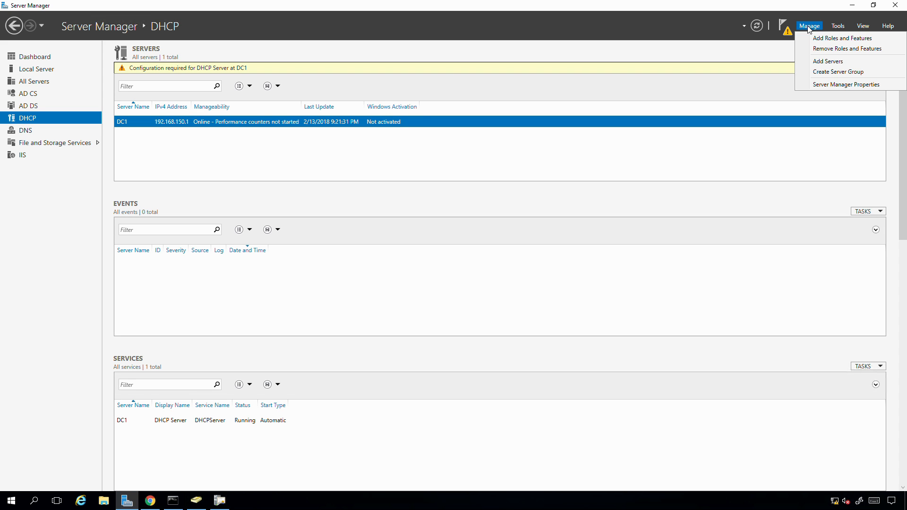
pyautogui.click(829, 39)
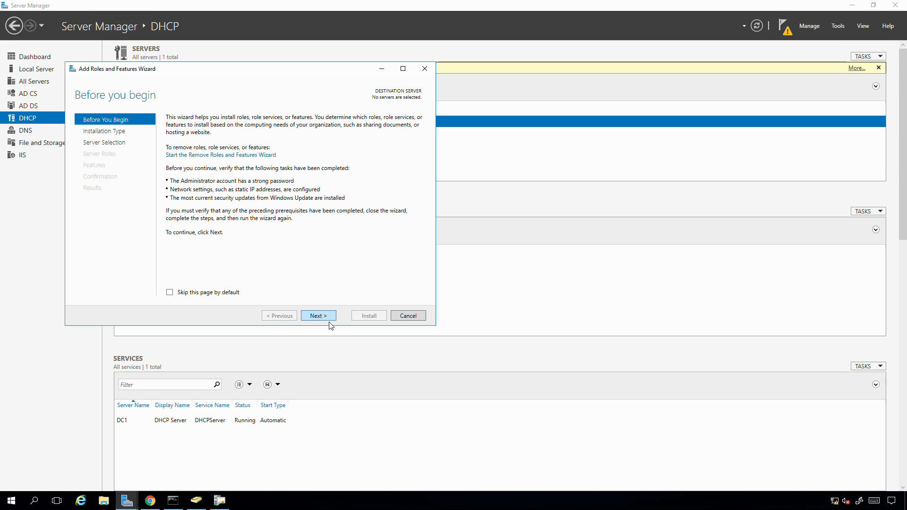
pyautogui.click(316, 316)
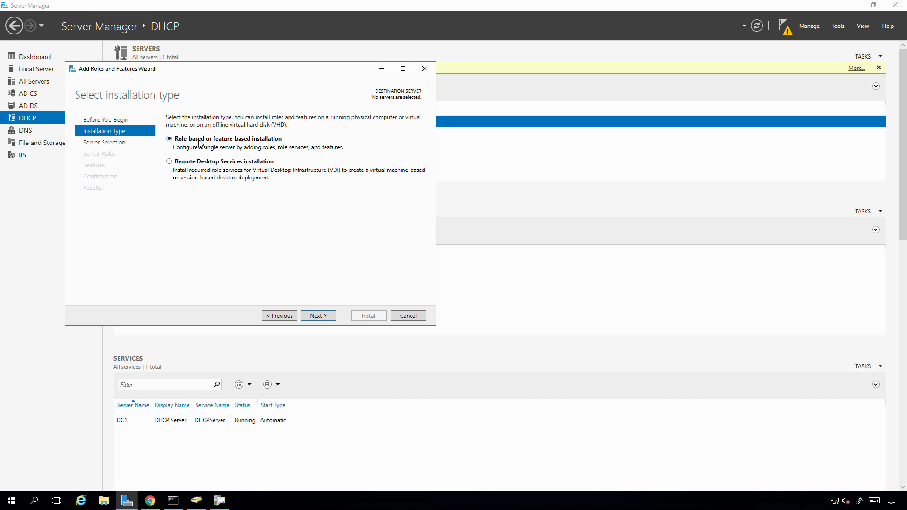
pyautogui.click(319, 316)
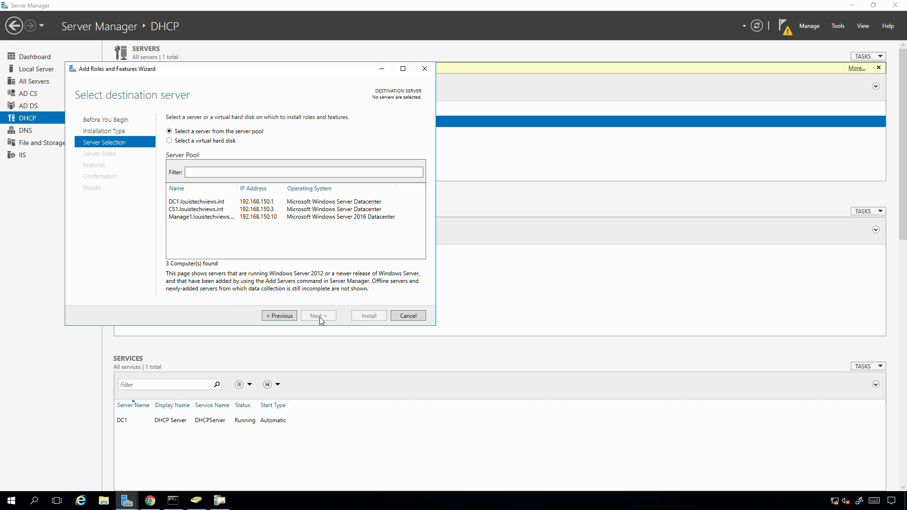
pyautogui.click(187, 220)
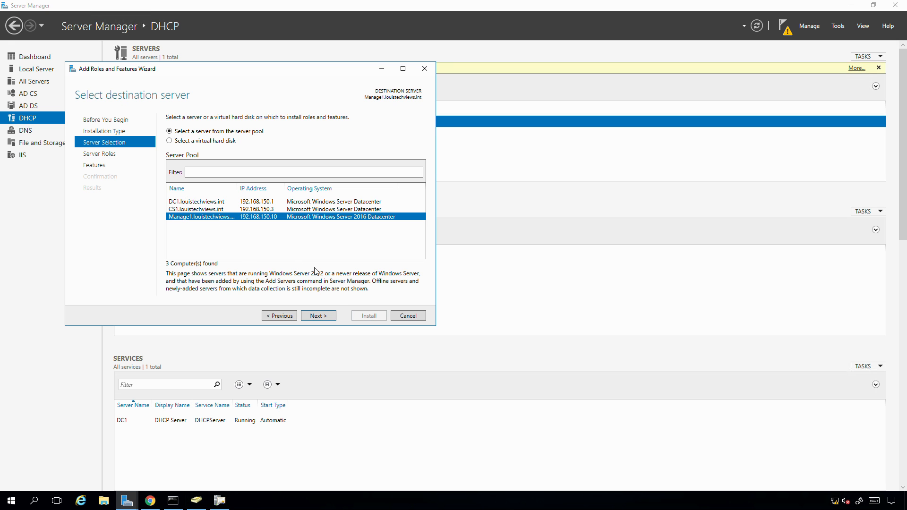
pyautogui.click(317, 317)
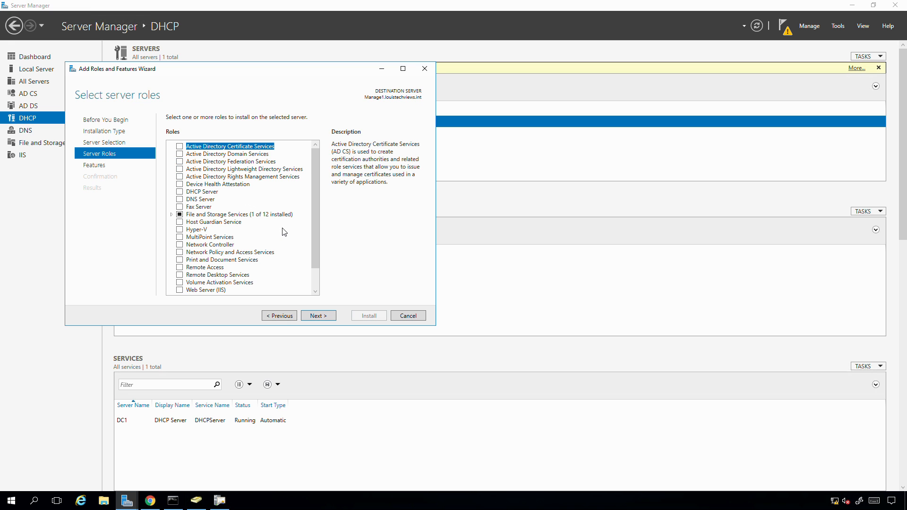
# Select only the Group Policy Management feature, adding no server roles, and install it.
pyautogui.scroll(-1, 285, 233)
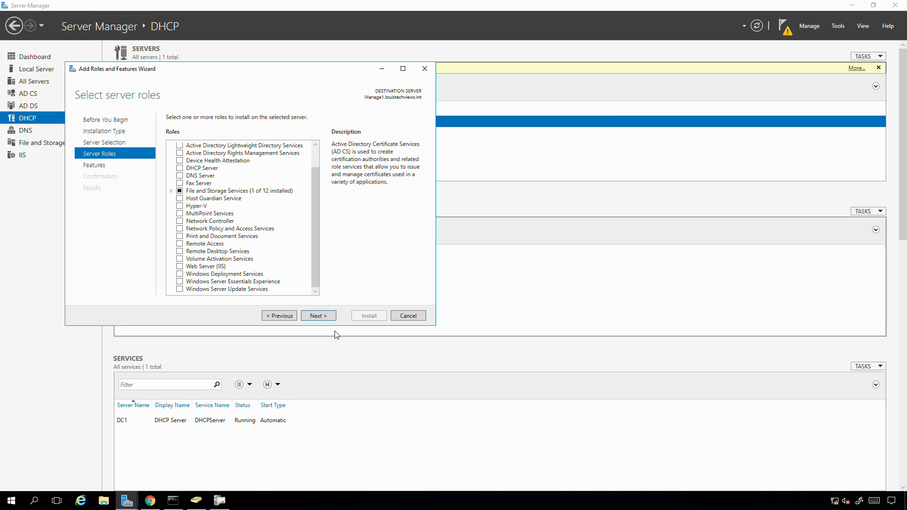
pyautogui.click(319, 315)
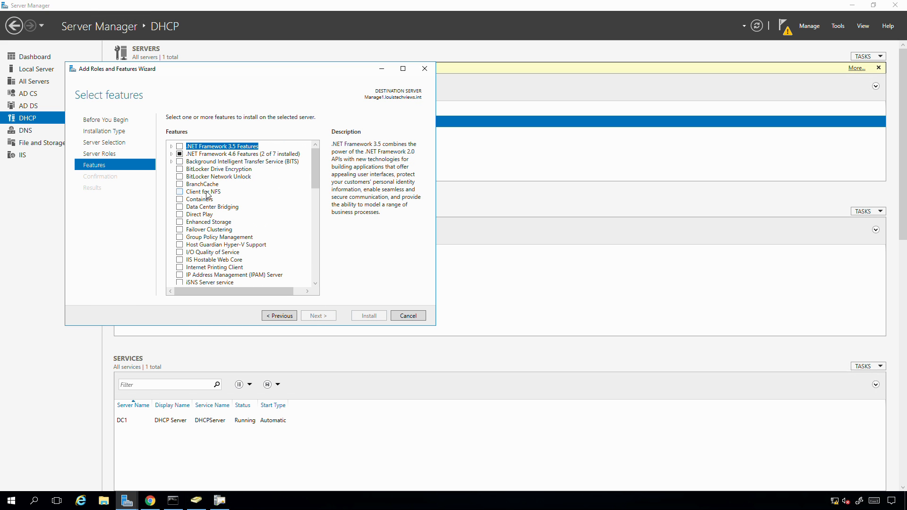
pyautogui.scroll(-5, 208, 196)
pyautogui.scroll(-1, 181, 238)
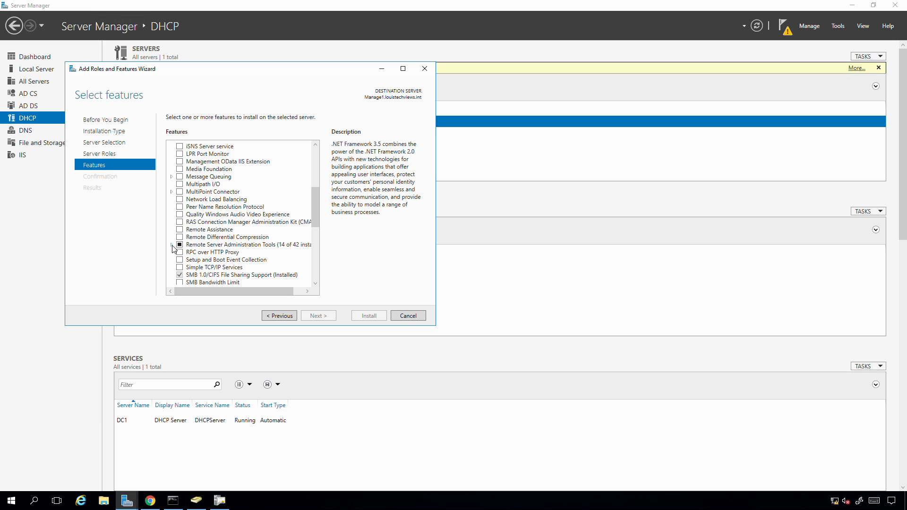
pyautogui.scroll(1, 225, 239)
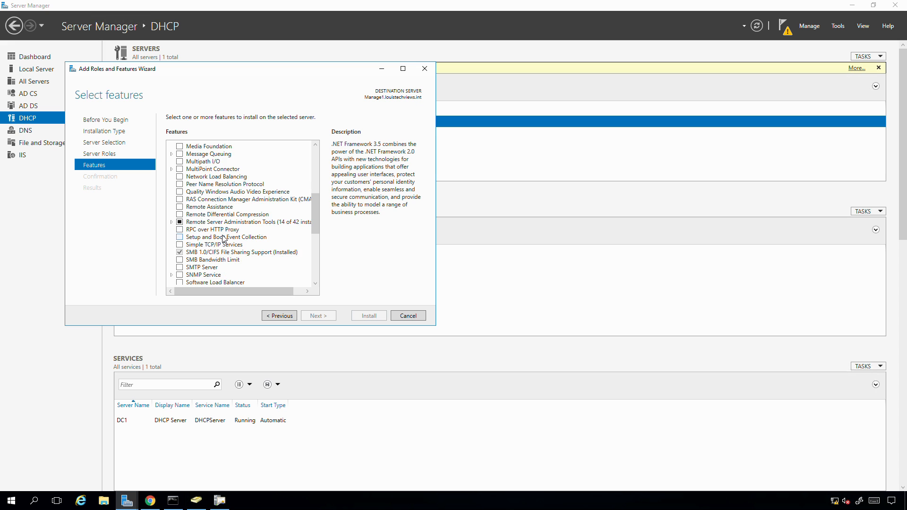
pyautogui.scroll(2, 224, 238)
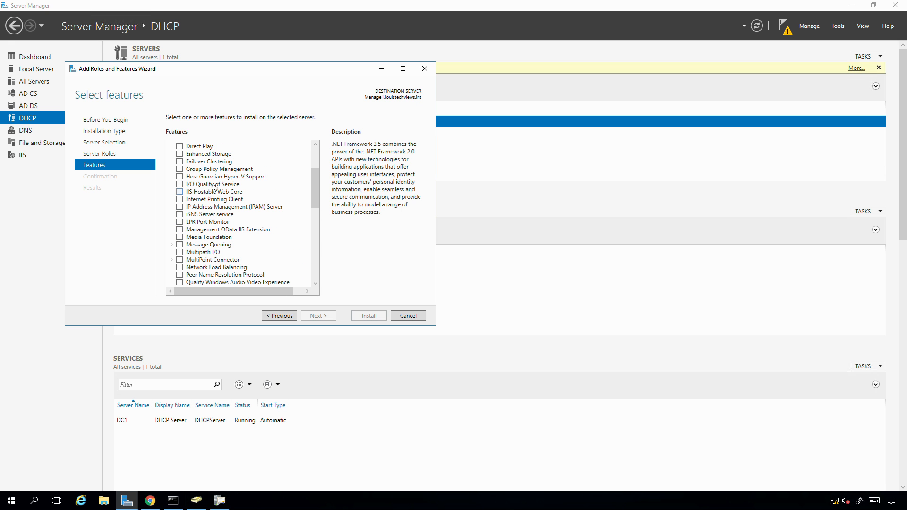
pyautogui.click(178, 169)
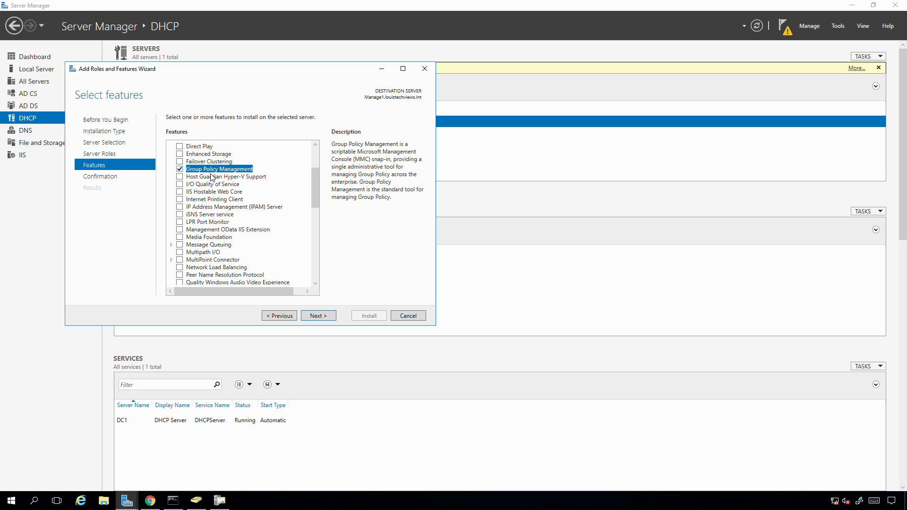
pyautogui.click(313, 316)
pyautogui.click(369, 316)
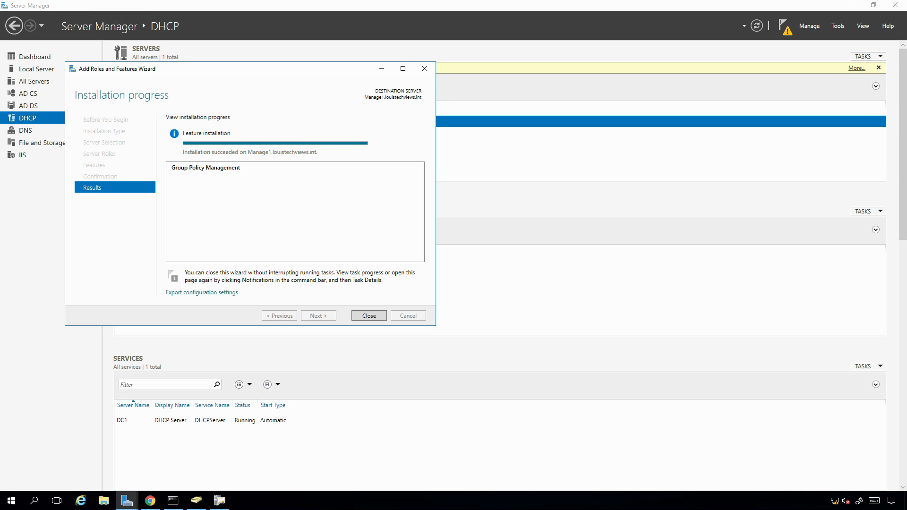
pyautogui.click(369, 316)
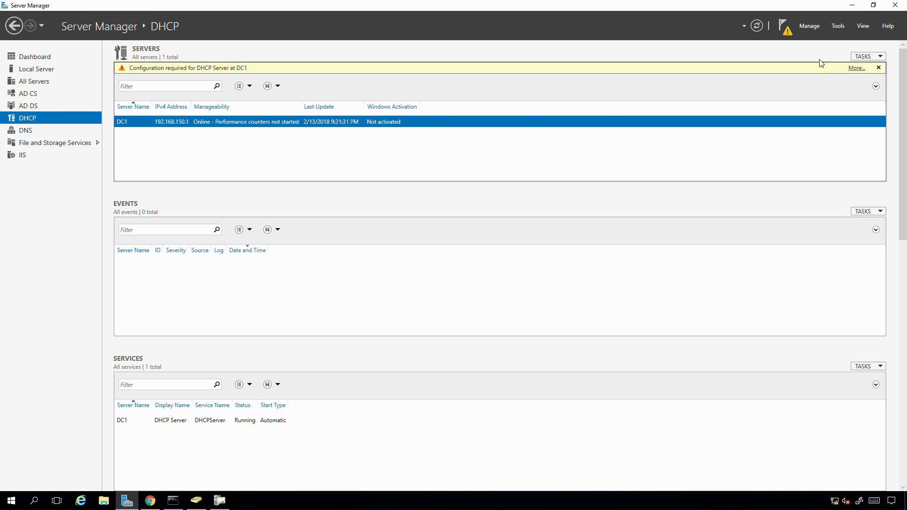
# Open the Group Policy Management console in an enlarged window with the louistechviews.int forest expanded.
pyautogui.click(837, 27)
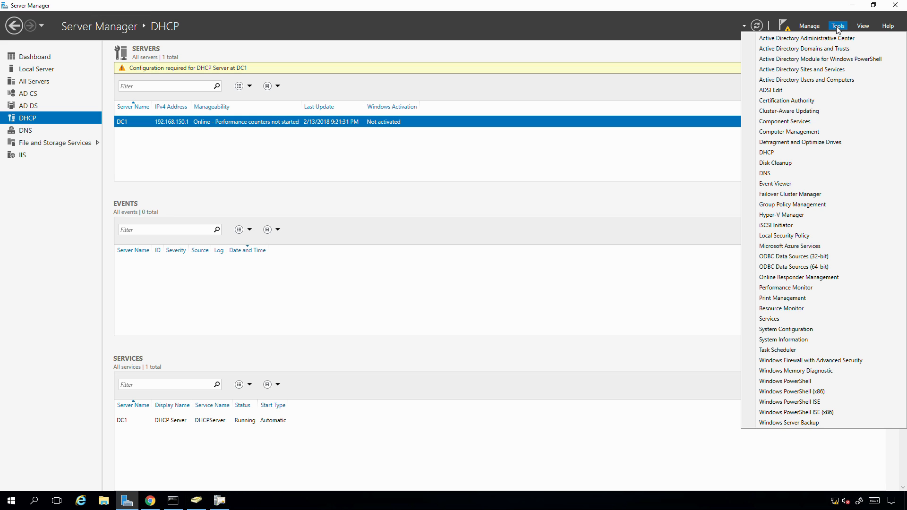
pyautogui.click(786, 206)
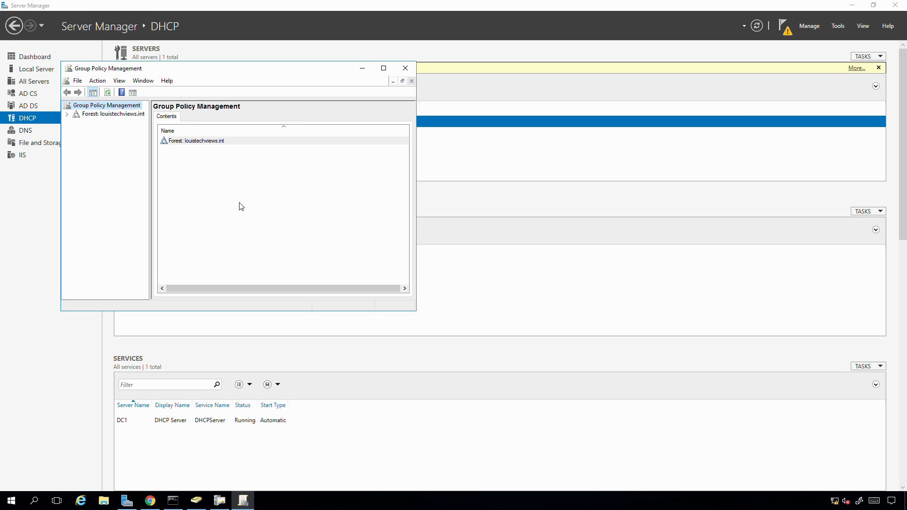
pyautogui.doubleClick(101, 115)
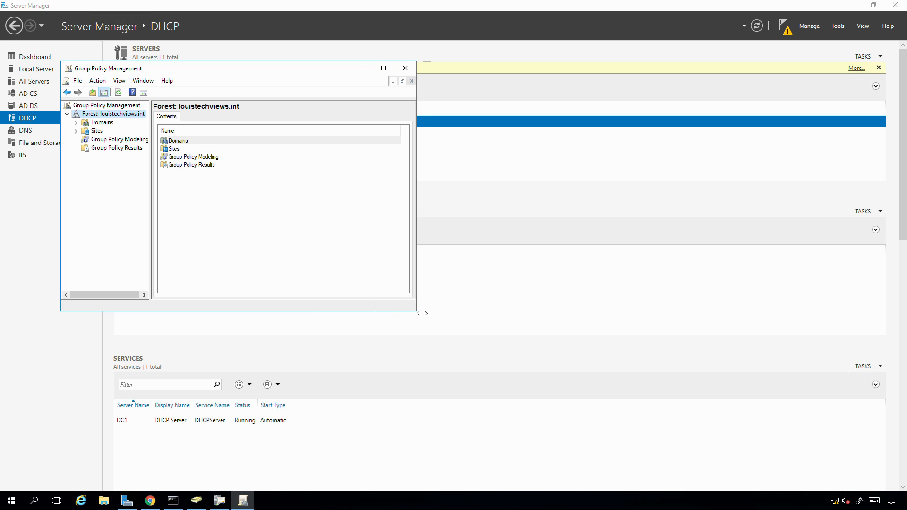
pyautogui.moveTo(421, 315); pyautogui.dragTo(702, 371)
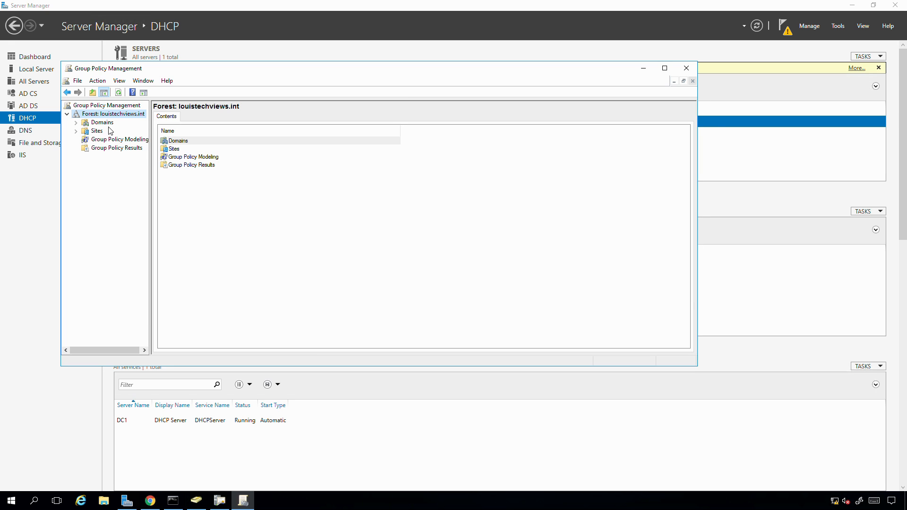
# Expand the domains down to the contents of louistechviews.int in a widened console tree, and view the Sites container.
pyautogui.click(86, 131)
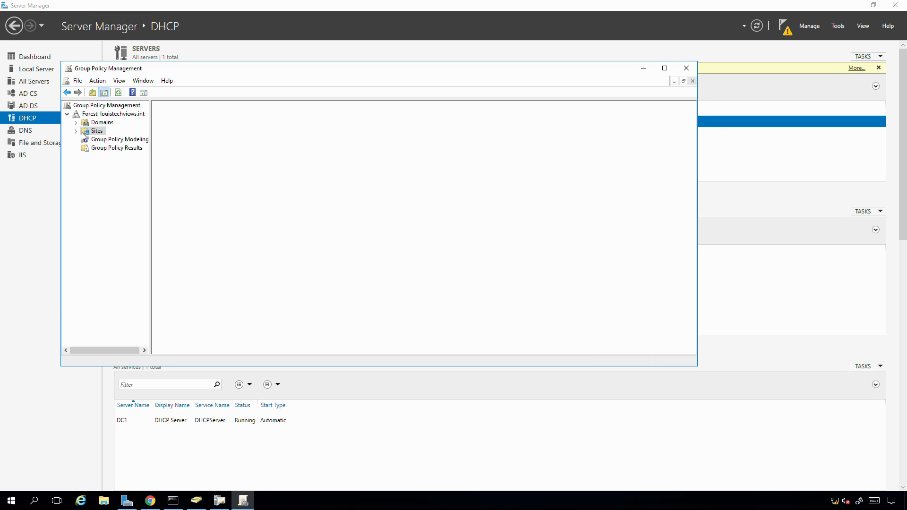
pyautogui.doubleClick(101, 123)
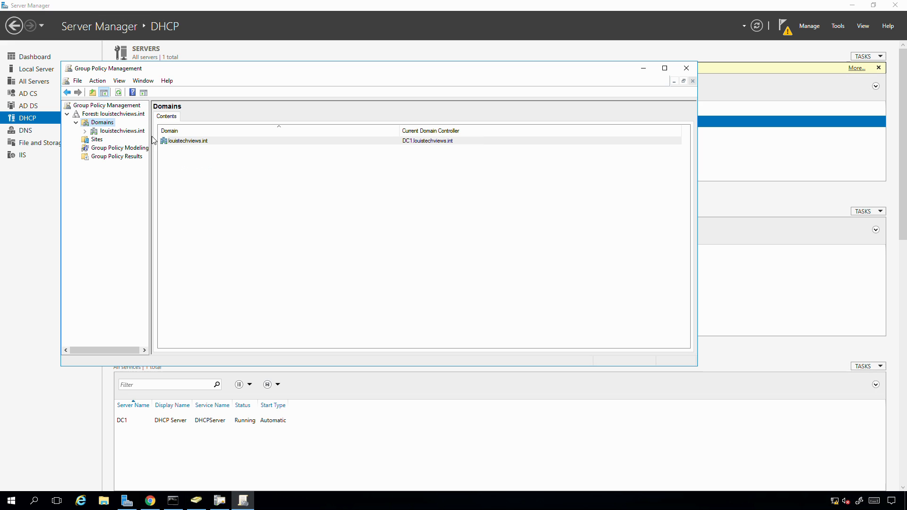
pyautogui.moveTo(152, 140); pyautogui.dragTo(231, 140)
pyautogui.doubleClick(111, 132)
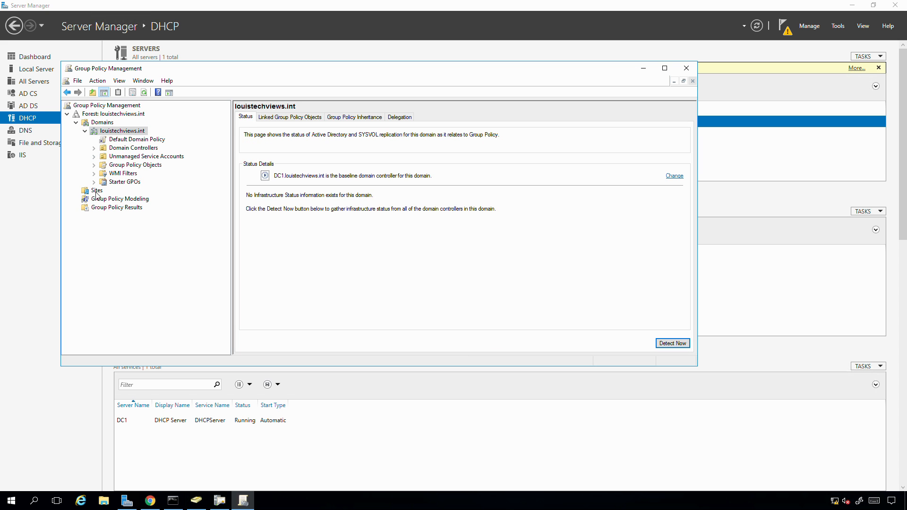
pyautogui.click(96, 191)
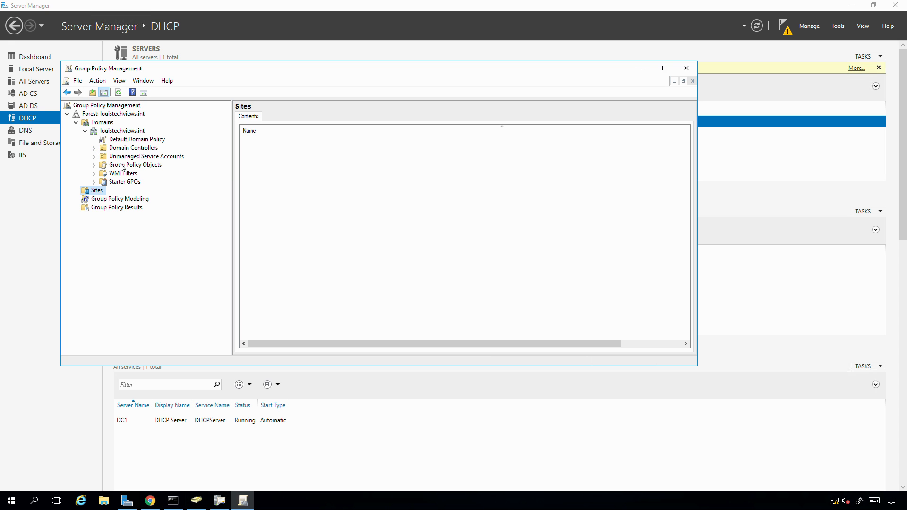
# Create a GPO named Issue Computer Certificates in the louistechviews.int domain and link it there.
pyautogui.click(120, 132)
pyautogui.rightClick(119, 135)
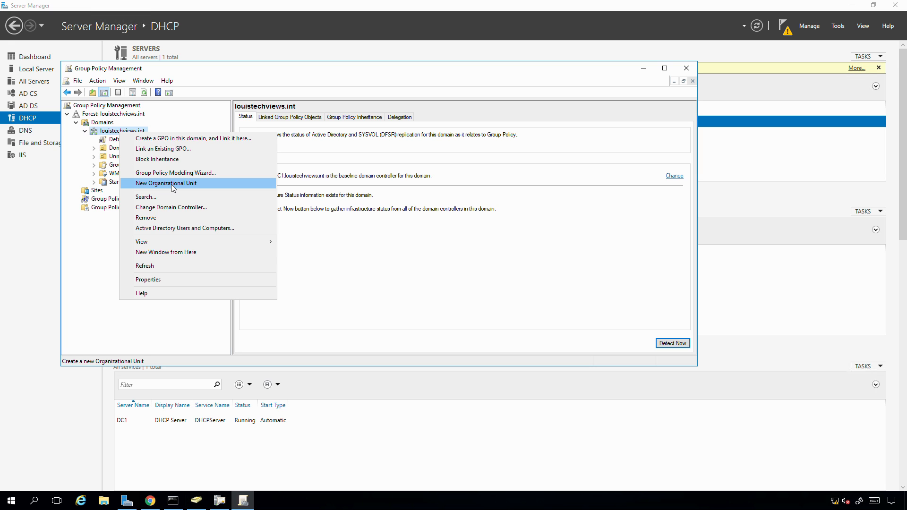
pyautogui.click(113, 135)
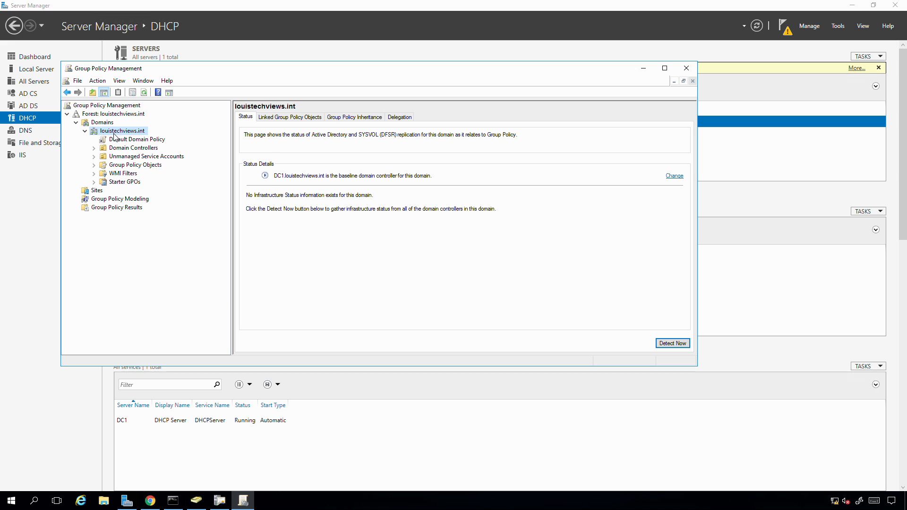
pyautogui.rightClick(114, 137)
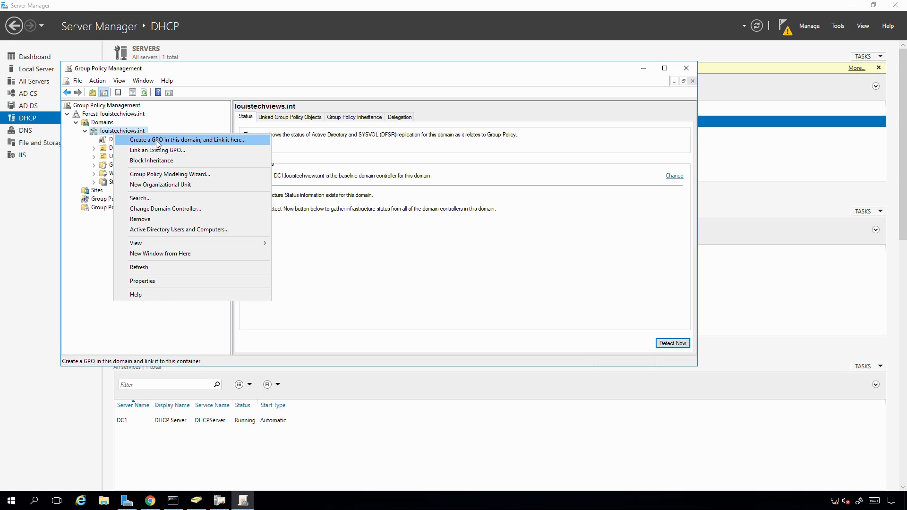
pyautogui.click(157, 140)
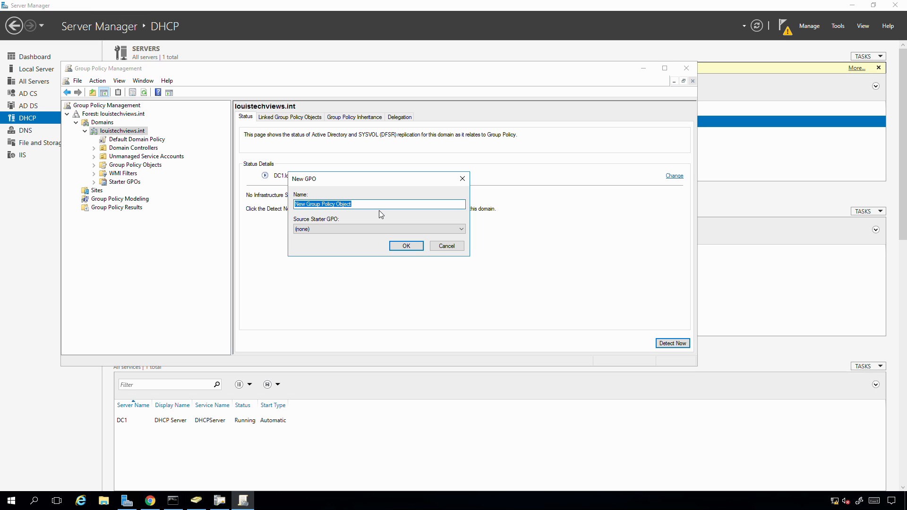
pyautogui.write('Issue')
pyautogui.press('BackSpace')
pyautogui.press('BackSpace')
pyautogui.press('BackSpace')
pyautogui.press('BackSpace')
pyautogui.press('BackSpace')
pyautogui.press('BackSpace')
pyautogui.press('BackSpace')
pyautogui.press('BackSpace')
pyautogui.press('BackSpace')
pyautogui.press('BackSpace')
pyautogui.press('BackSpace')
pyautogui.press('BackSpace')
pyautogui.press('BackSpace')
pyautogui.write('Computer Certificates')
pyautogui.click(406, 245)
# Examine the scope, security filtering, WMI filter choices, details and settings report of the Issue Computer Certificates GPO.
pyautogui.click(122, 156)
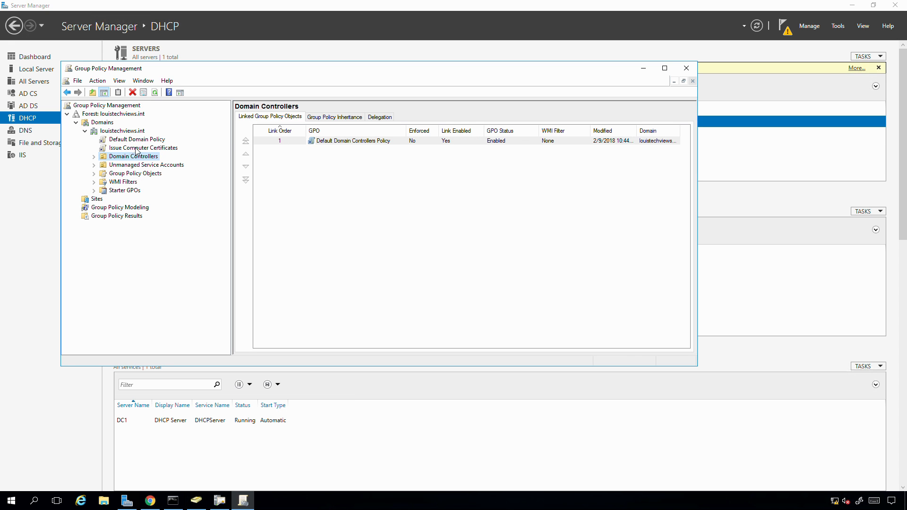
pyautogui.click(128, 149)
pyautogui.click(443, 239)
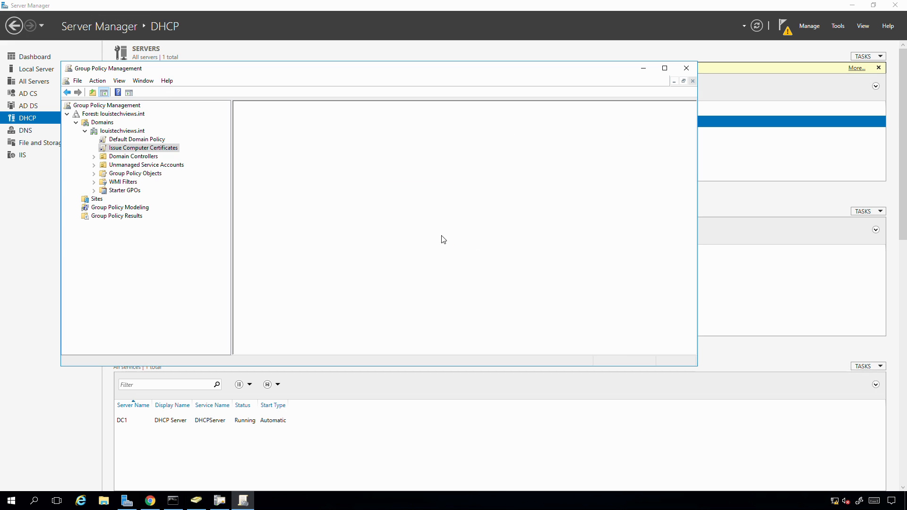
pyautogui.click(137, 149)
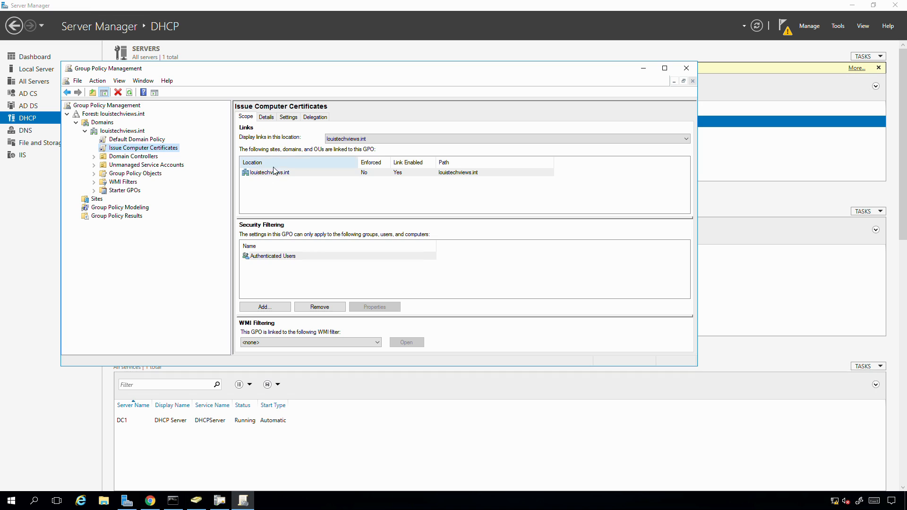
pyautogui.click(275, 258)
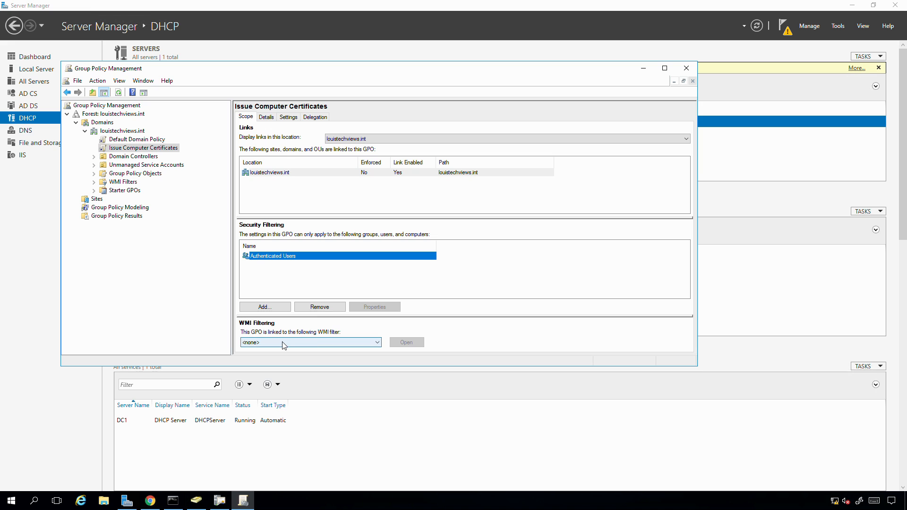
pyautogui.click(328, 341)
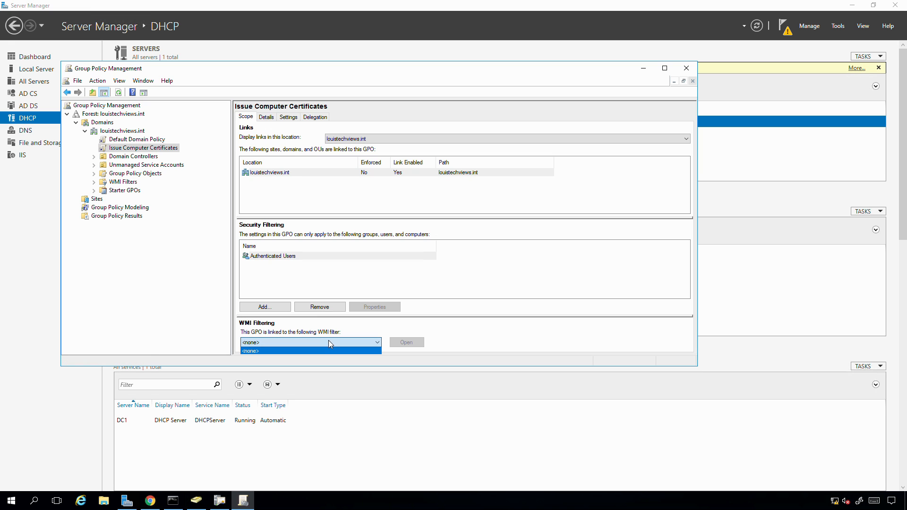
pyautogui.click(327, 341)
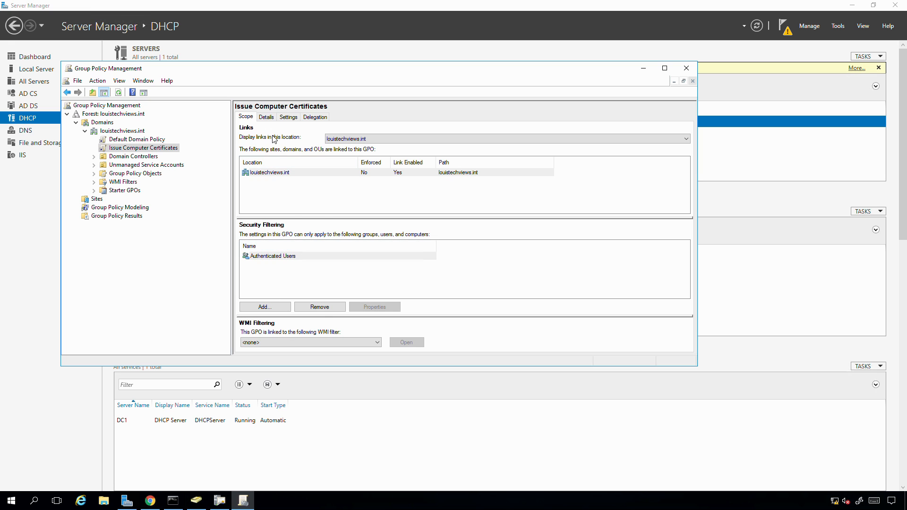
pyautogui.click(266, 117)
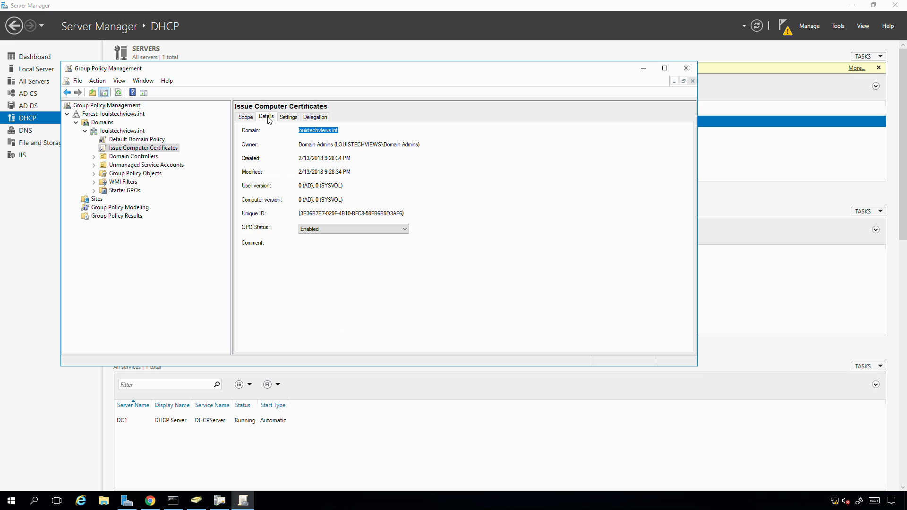
pyautogui.click(292, 118)
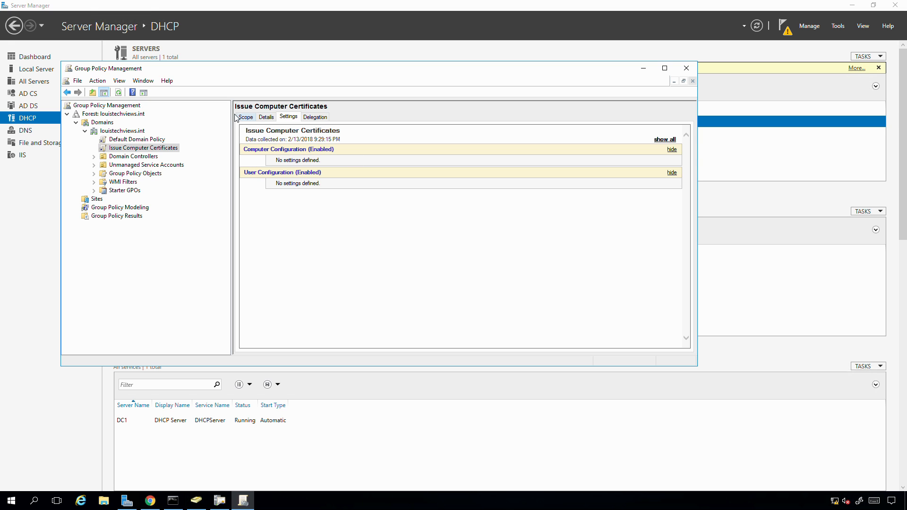
# Open the Issue Computer Certificates GPO for editing in a maximized Group Policy Management Editor window.
pyautogui.rightClick(150, 151)
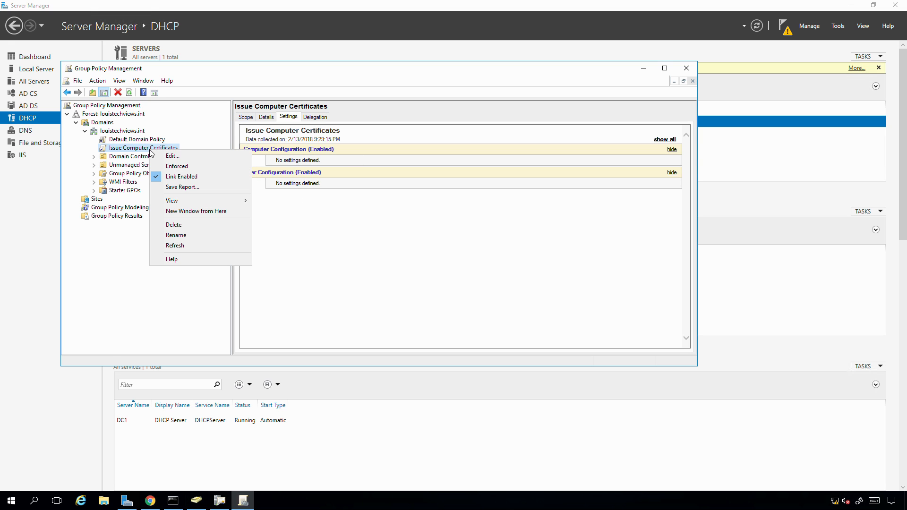
pyautogui.click(184, 160)
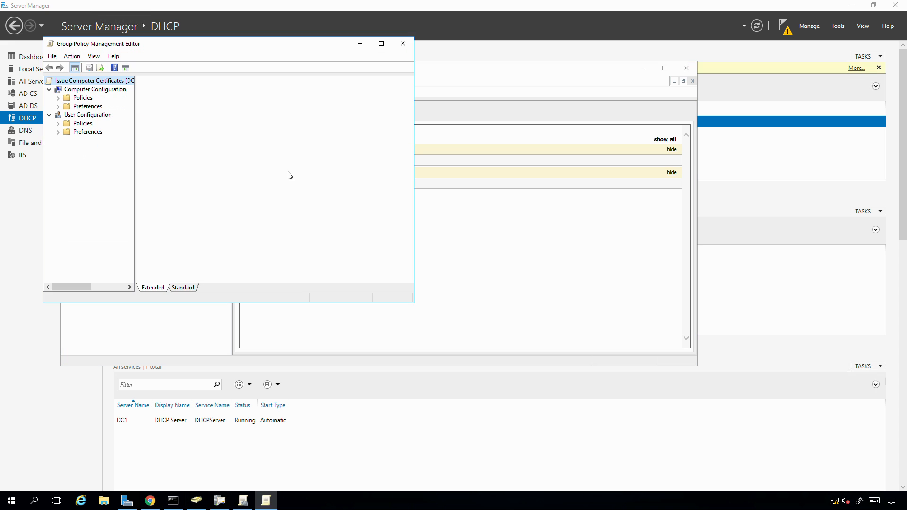
pyautogui.moveTo(206, 45); pyautogui.dragTo(361, 76)
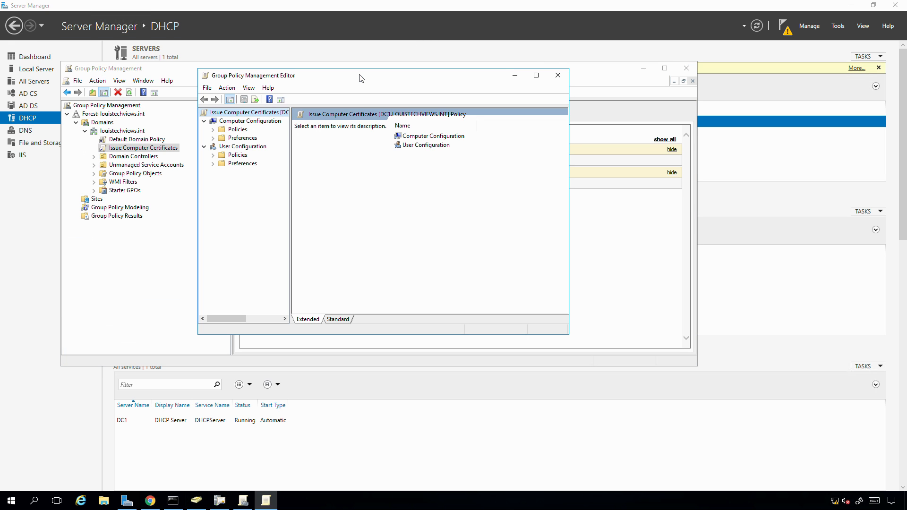
pyautogui.moveTo(301, 74); pyautogui.dragTo(336, 75)
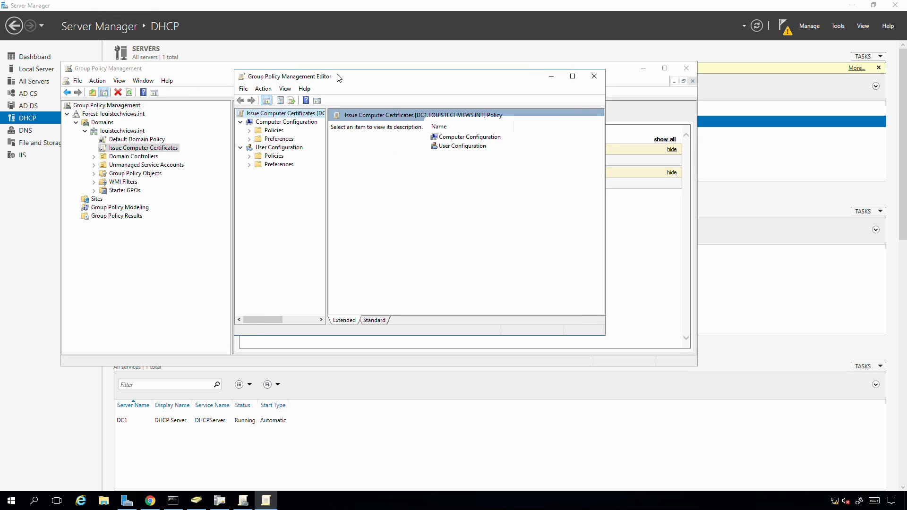
pyautogui.doubleClick(350, 77)
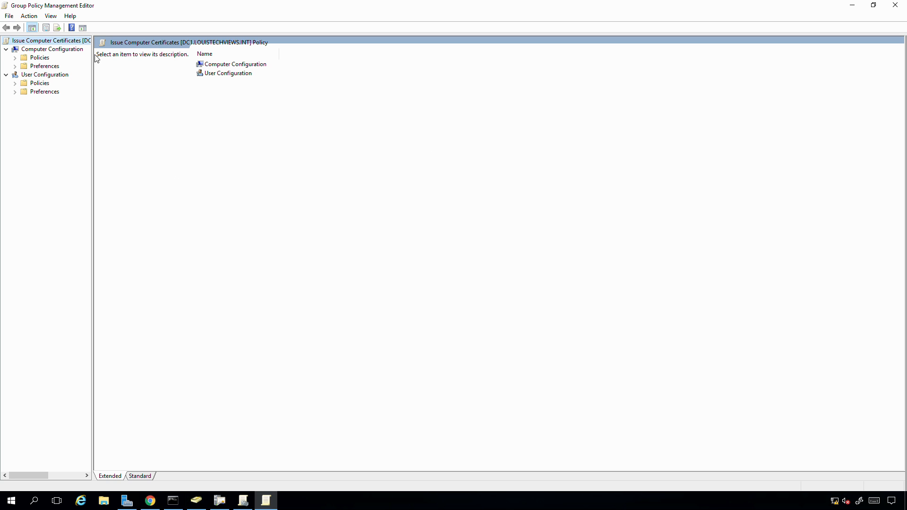
# Expand Computer Configuration down through Policies, Windows Settings and Security Settings to Public Key Policies in a widened console tree, with User Configuration collapsed.
pyautogui.click(6, 75)
pyautogui.click(15, 58)
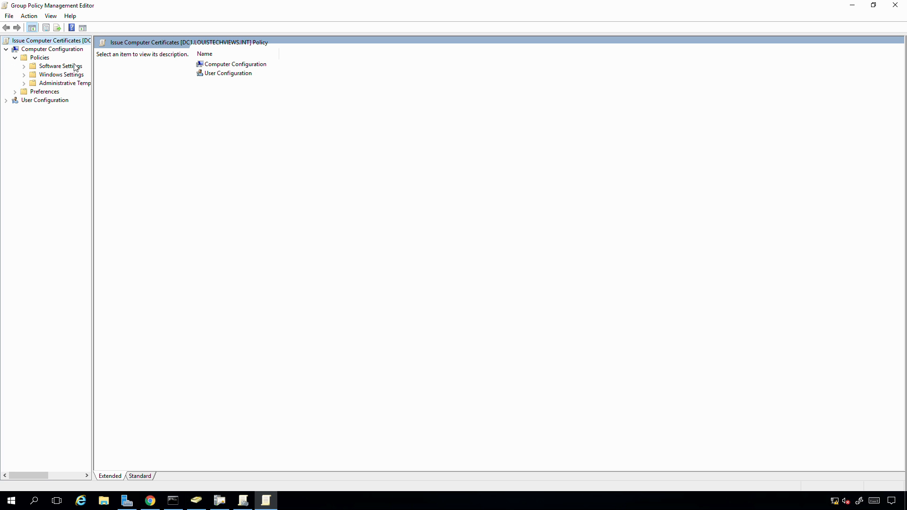
pyautogui.moveTo(98, 61); pyautogui.dragTo(203, 62)
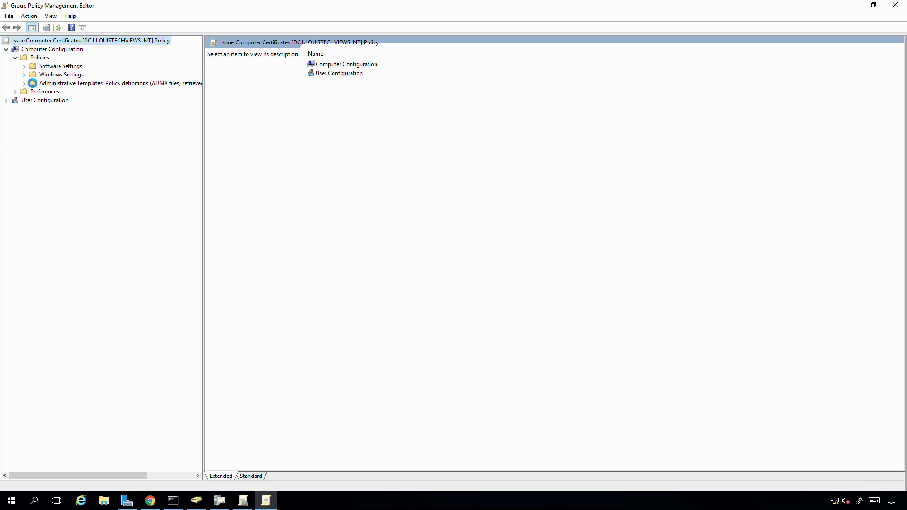
pyautogui.click(24, 75)
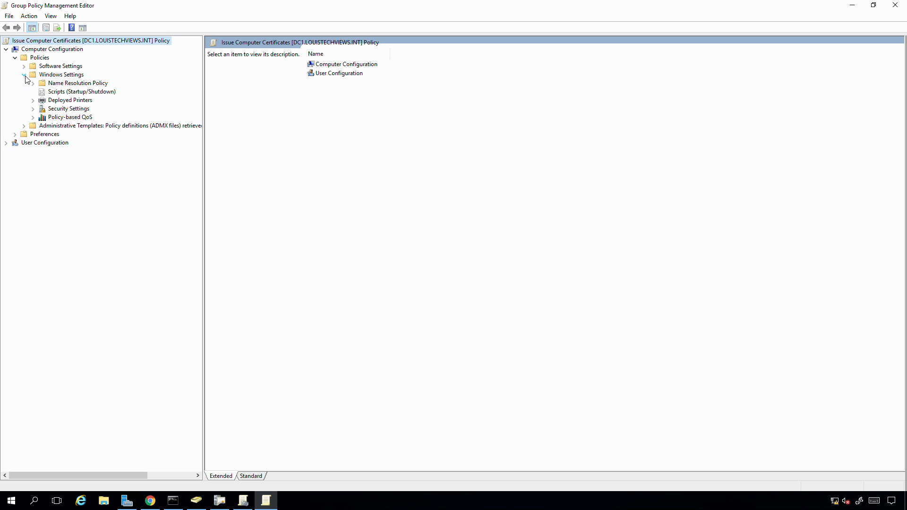
pyautogui.click(33, 110)
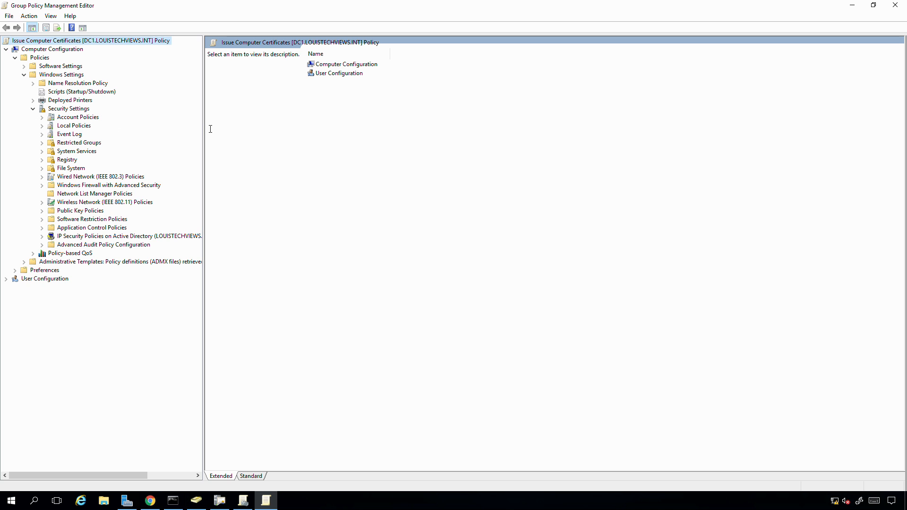
pyautogui.moveTo(200, 131); pyautogui.dragTo(317, 125)
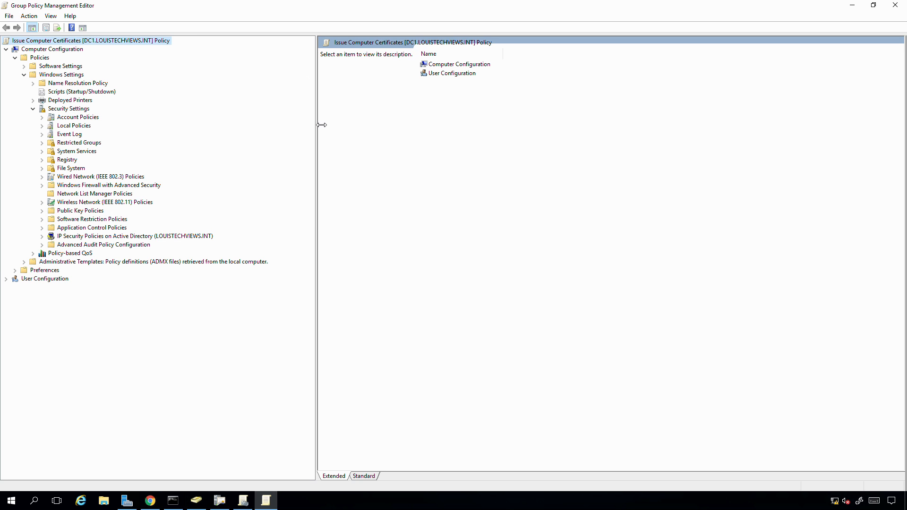
pyautogui.doubleClick(58, 211)
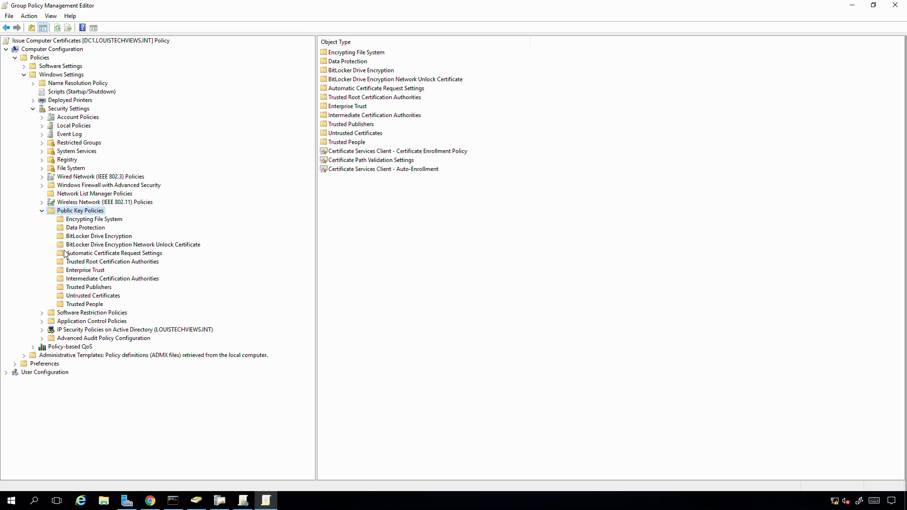
# Create a new automatic certificate request based on the Computer template under Automatic Certificate Request Settings.
pyautogui.click(90, 256)
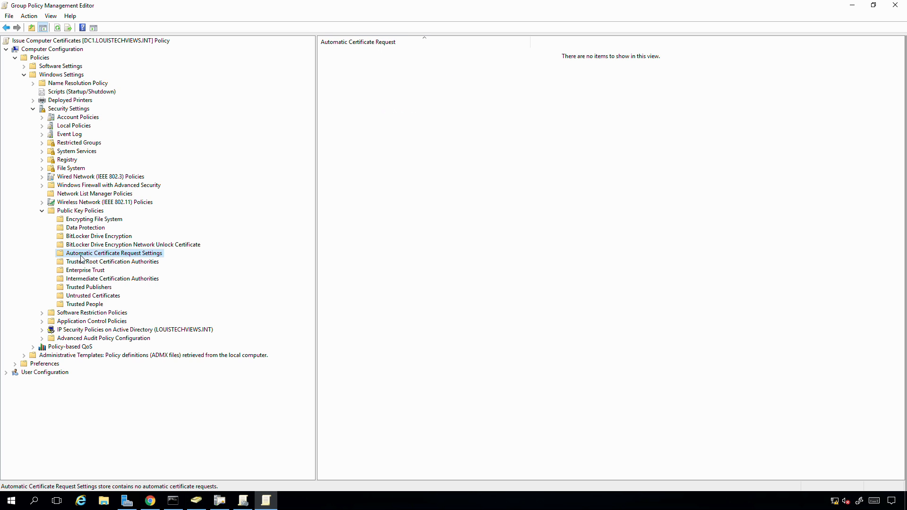
pyautogui.rightClick(126, 257)
pyautogui.moveTo(147, 260)
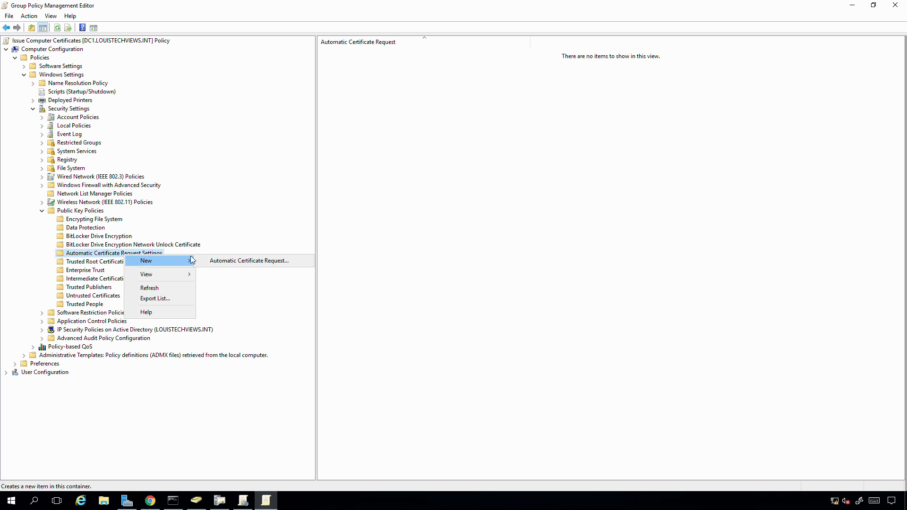
pyautogui.click(235, 263)
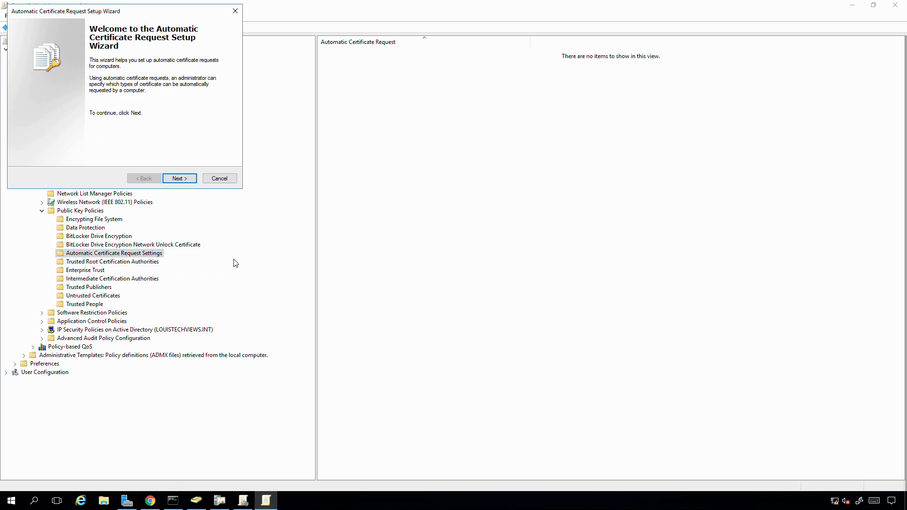
pyautogui.moveTo(85, 10); pyautogui.dragTo(353, 97)
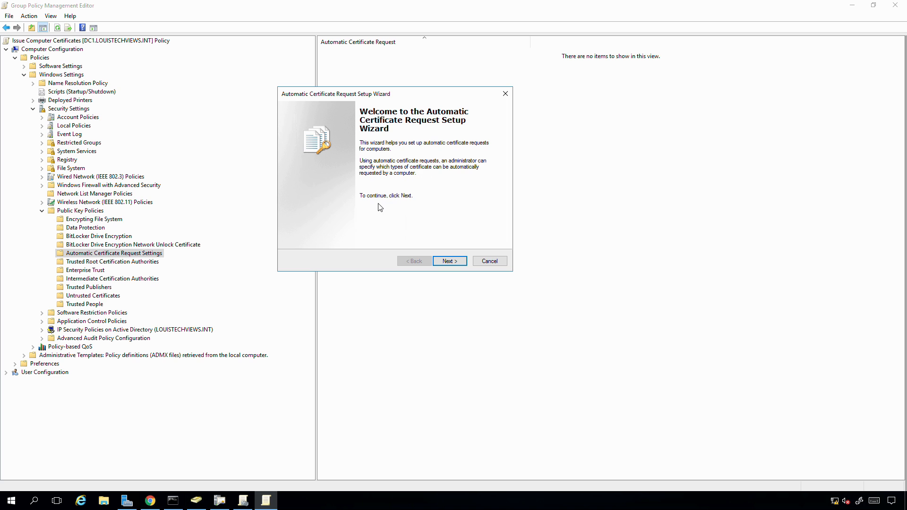
pyautogui.click(449, 262)
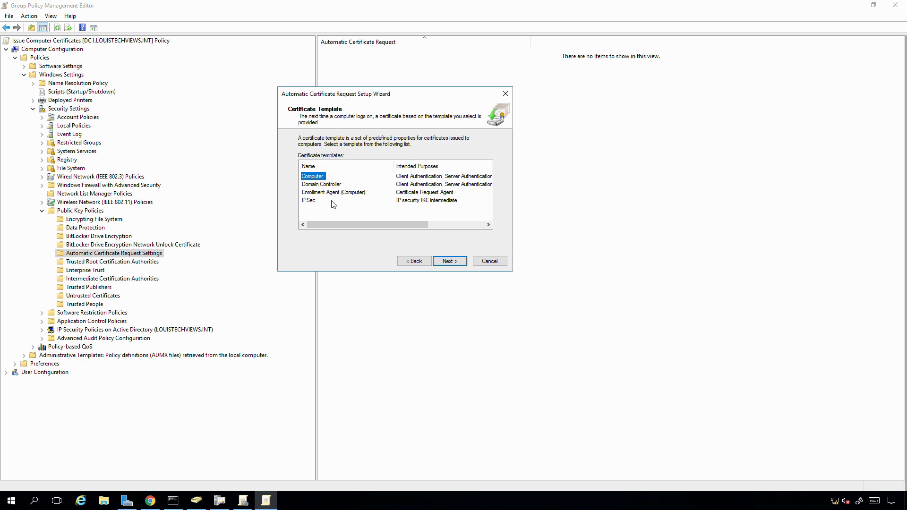
pyautogui.click(449, 263)
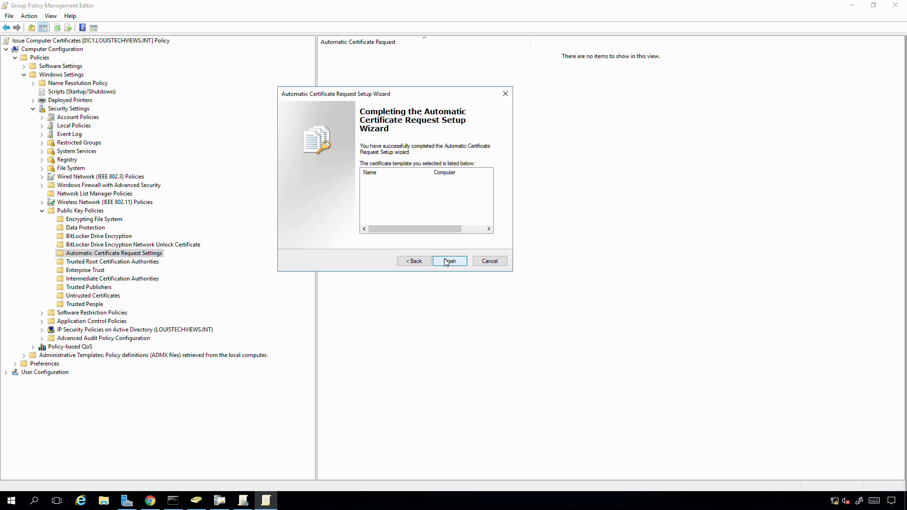
pyautogui.click(445, 262)
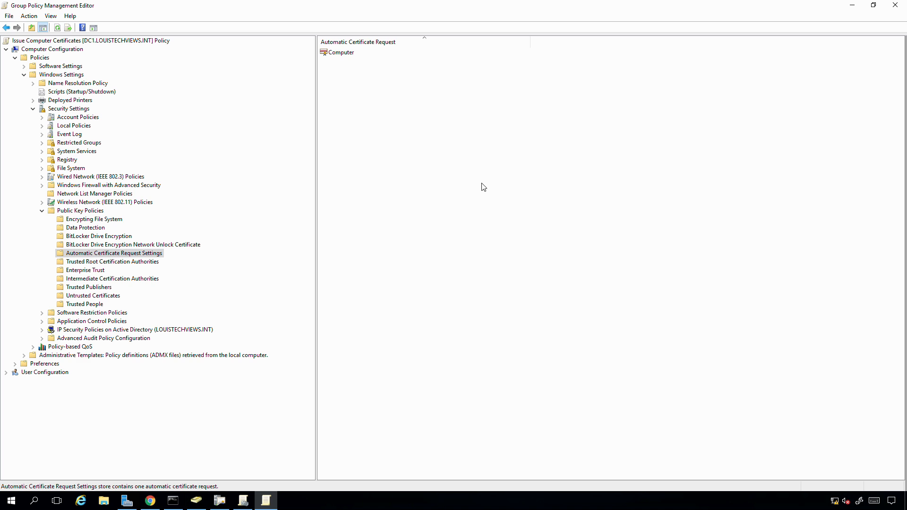
# Review the properties of the Computer automatic certificate request and close them.
pyautogui.rightClick(329, 52)
pyautogui.click(351, 86)
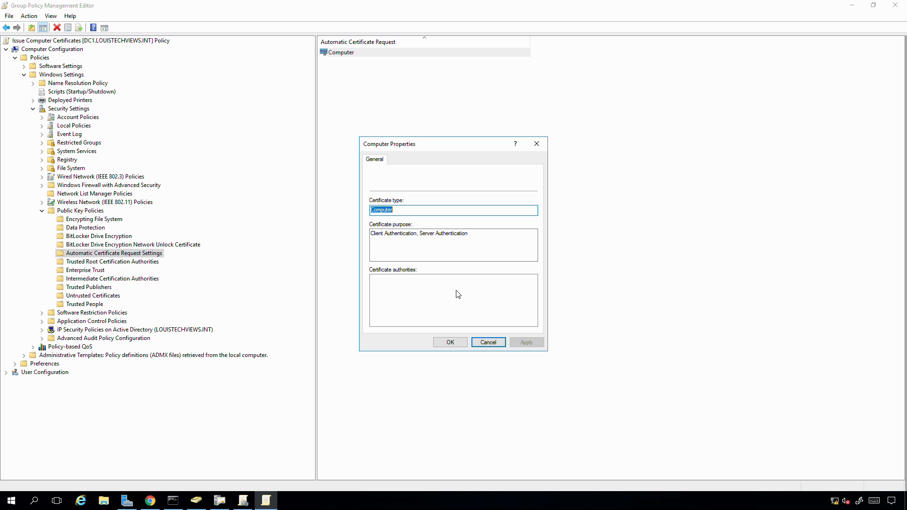
pyautogui.click(444, 343)
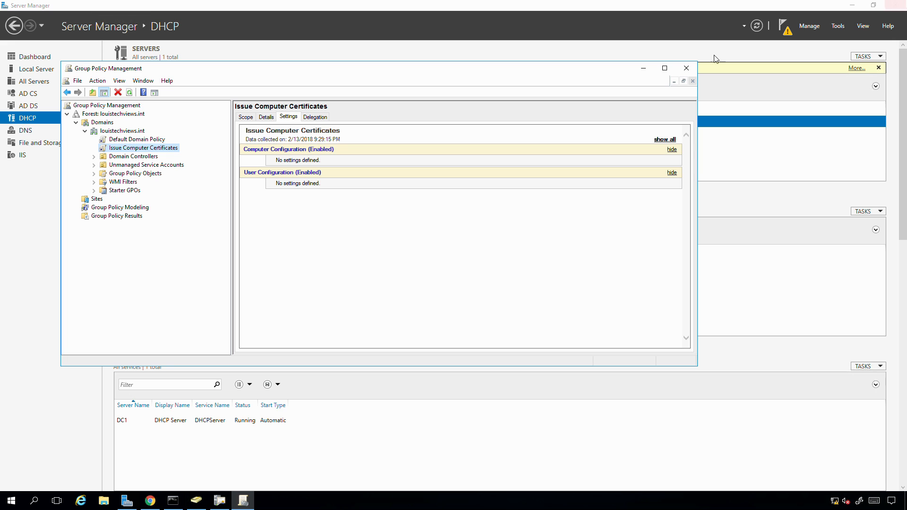
# Close the policy editor and refresh the settings report of the Issue Computer Certificates GPO, acknowledging the GPO link notice.
pyautogui.click(896, 5)
pyautogui.rightClick(311, 216)
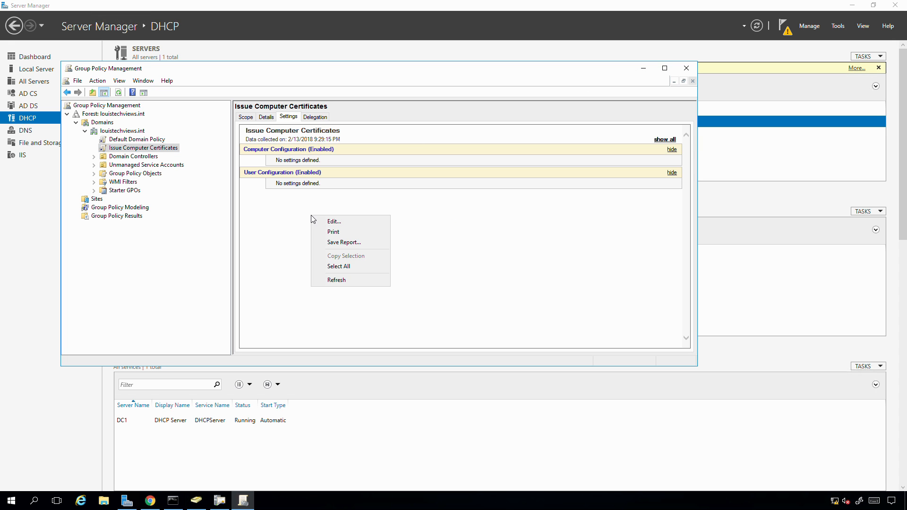
pyautogui.click(333, 281)
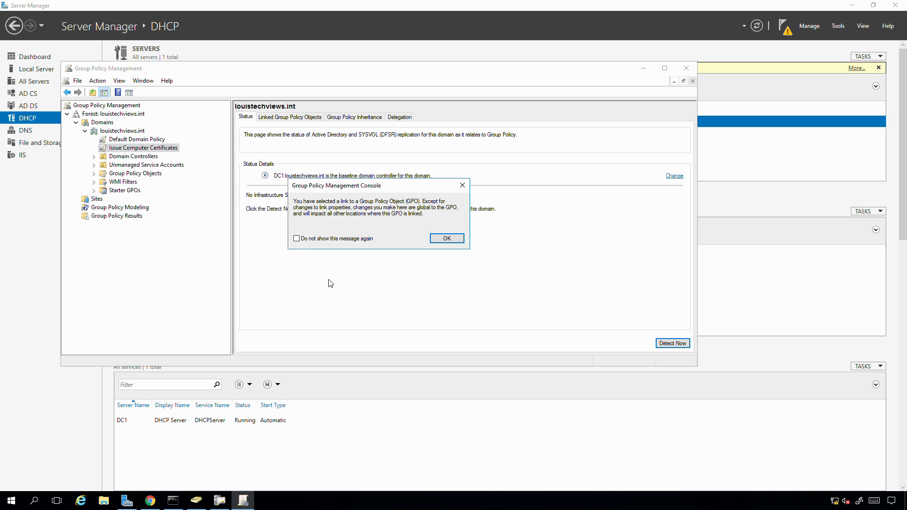
pyautogui.click(448, 238)
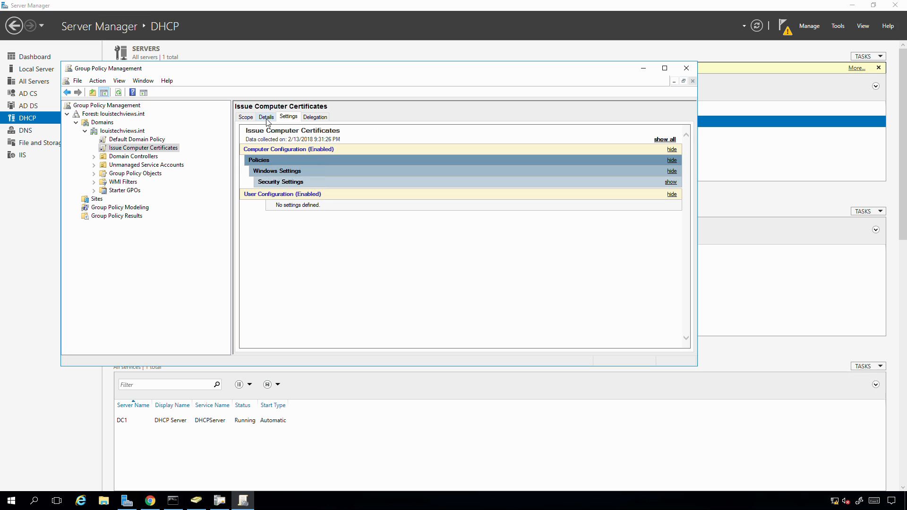
# Review the Public Key Policies/Automatic Certificate Request Settings in the GPO's settings report, collapse them and close Group Policy Management.
pyautogui.click(671, 182)
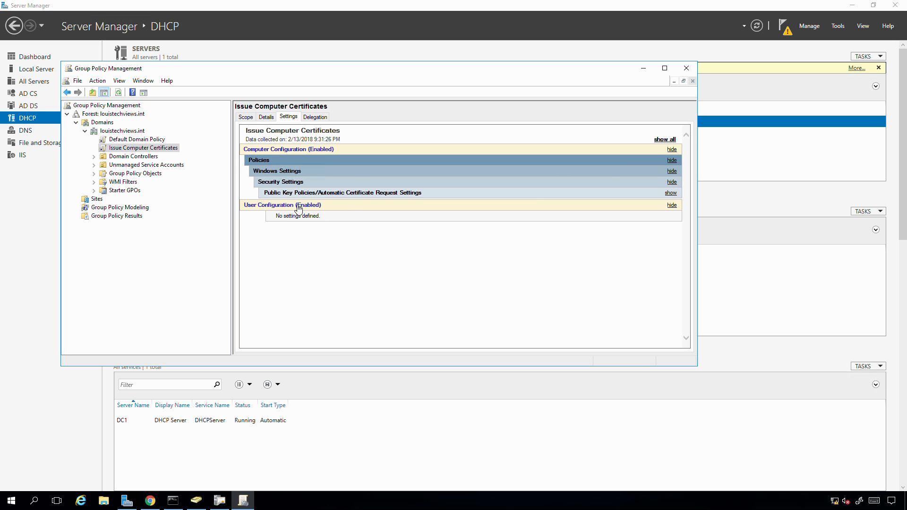
pyautogui.moveTo(425, 194); pyautogui.dragTo(382, 193)
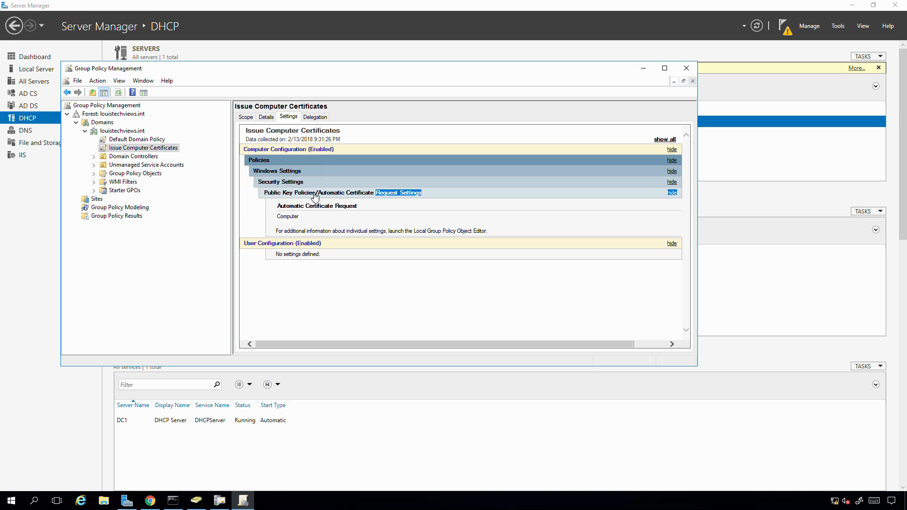
pyautogui.click(487, 194)
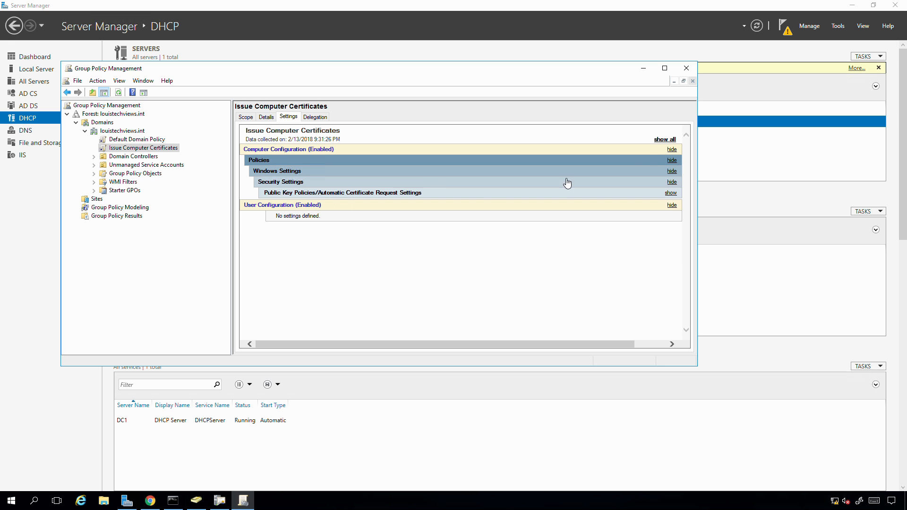
pyautogui.click(686, 69)
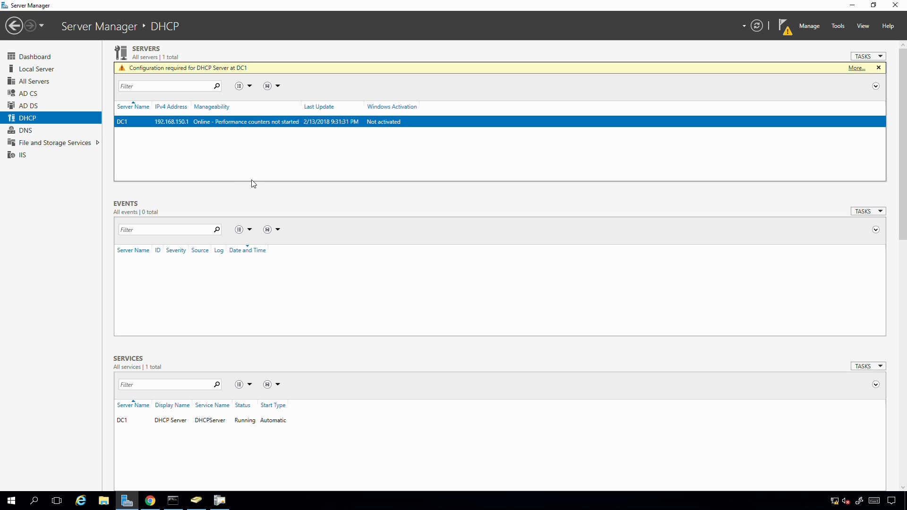
# Bring up the open Command Prompt window and launch an empty Microsoft Management Console by running mmc.
pyautogui.click(173, 500)
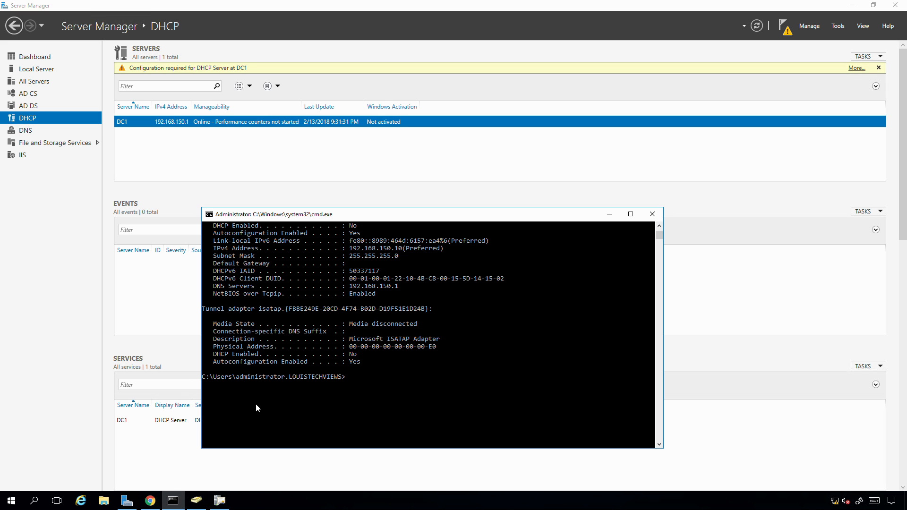
pyautogui.rightClick(11, 501)
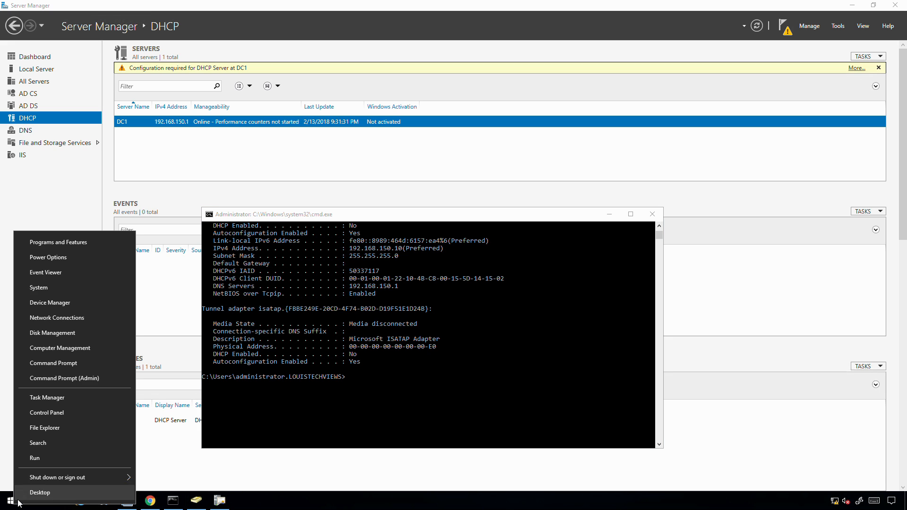
pyautogui.click(32, 459)
pyautogui.write('mmc')
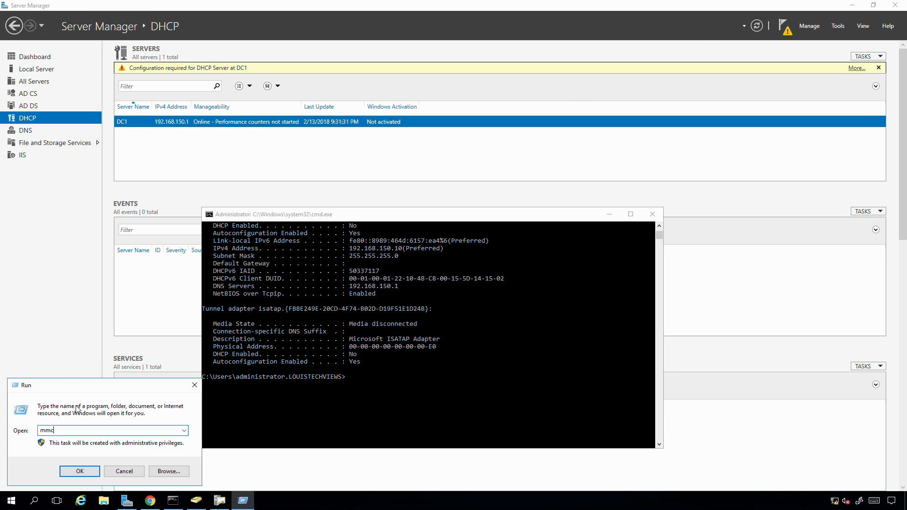
pyautogui.press('Return')
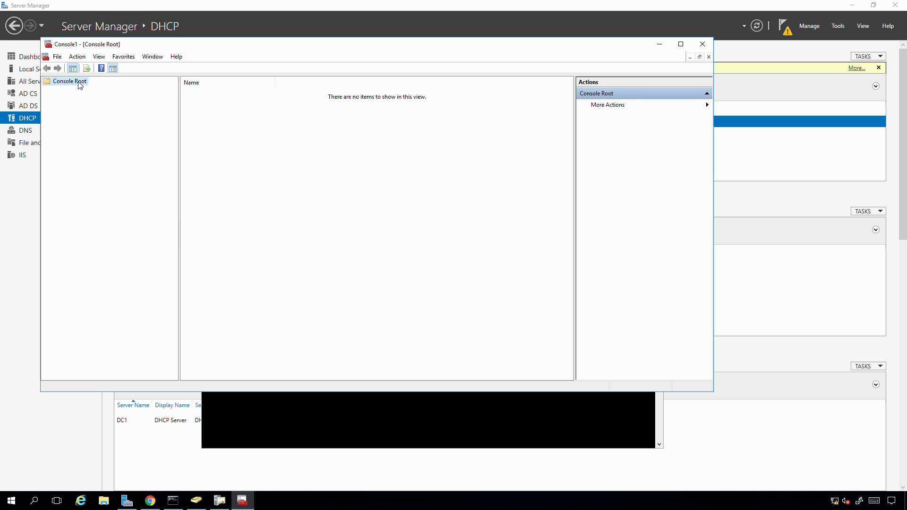
# Add the Certificates snap-in to the console for the computer account of the local computer.
pyautogui.click(57, 57)
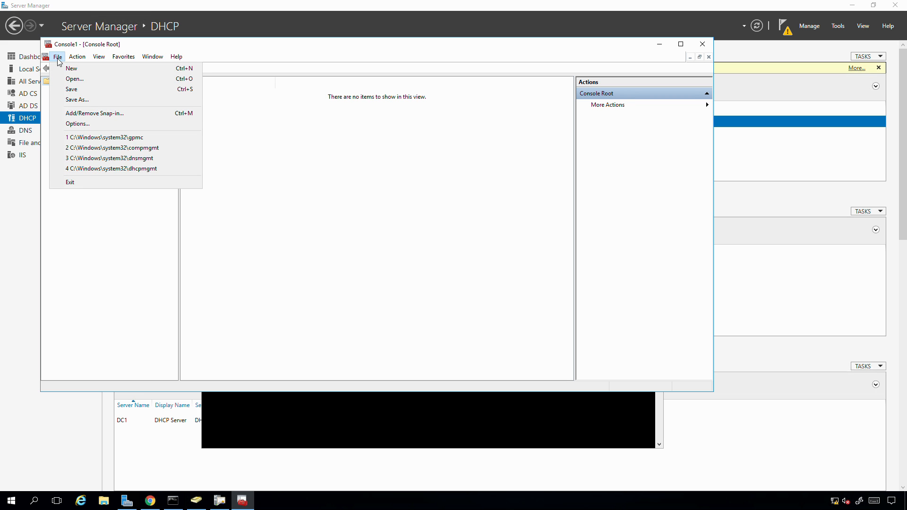
pyautogui.click(58, 57)
pyautogui.click(57, 57)
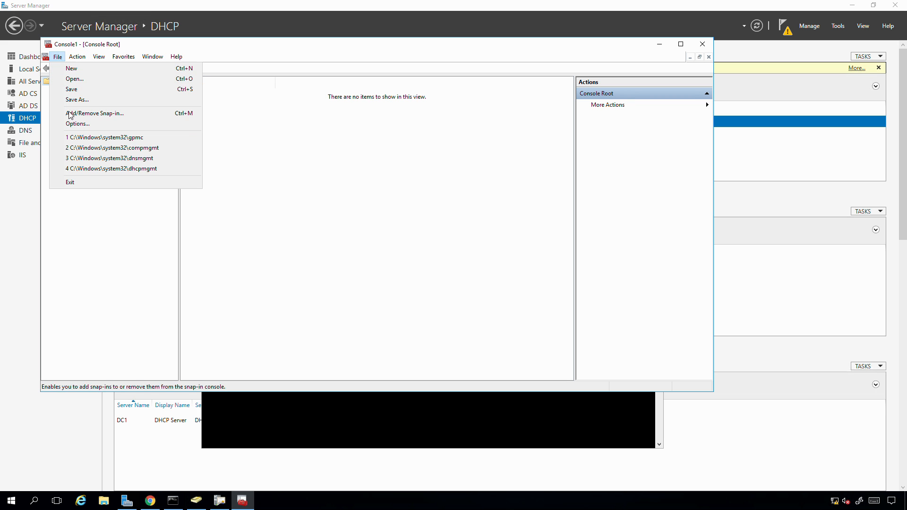
pyautogui.click(99, 115)
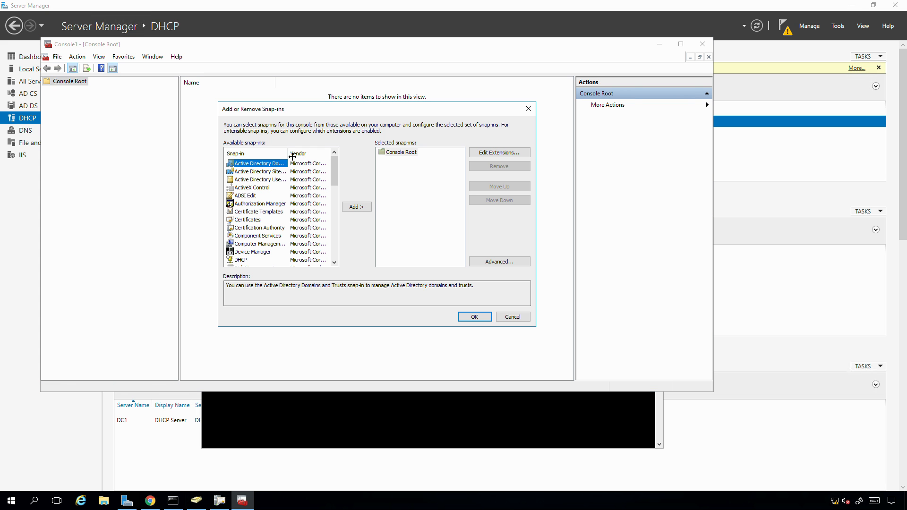
pyautogui.click(250, 221)
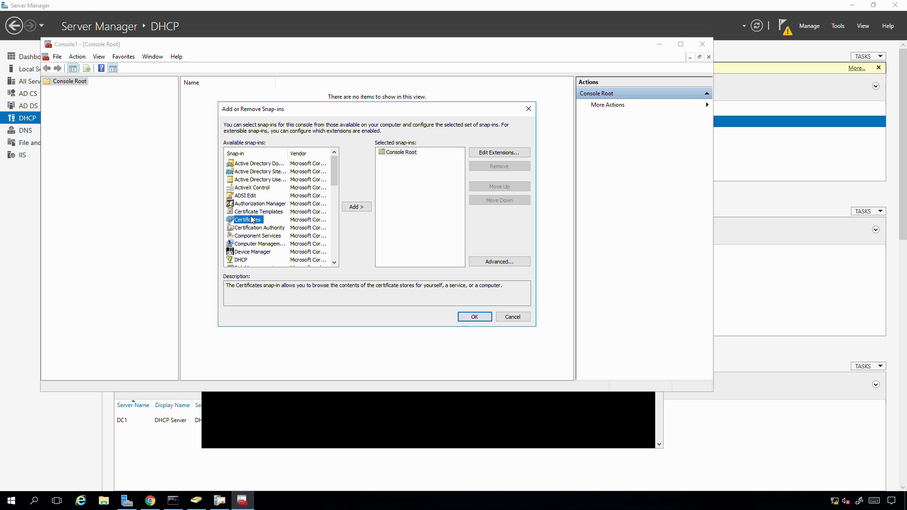
pyautogui.click(361, 209)
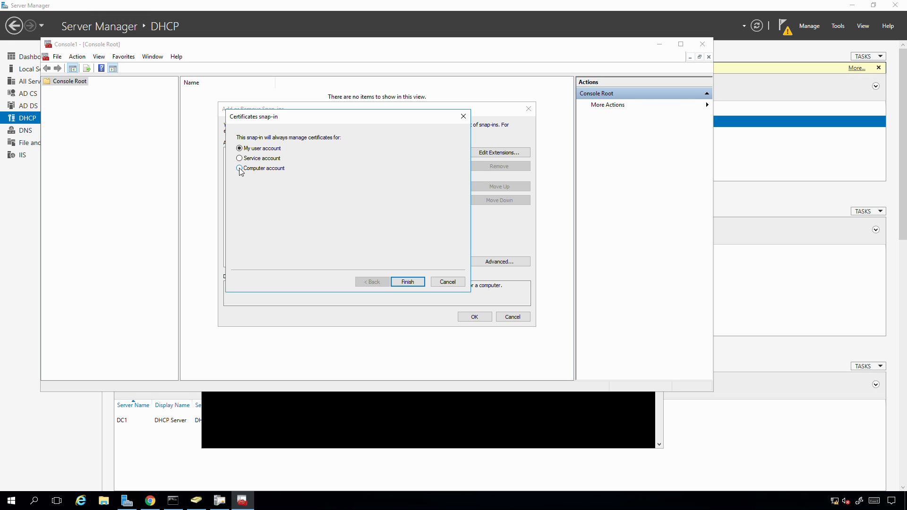
pyautogui.click(240, 168)
pyautogui.click(408, 283)
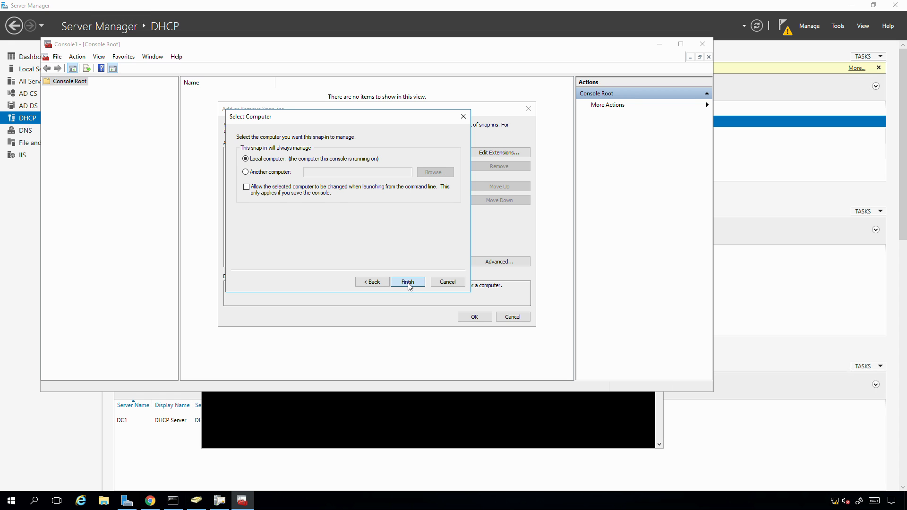
pyautogui.click(407, 283)
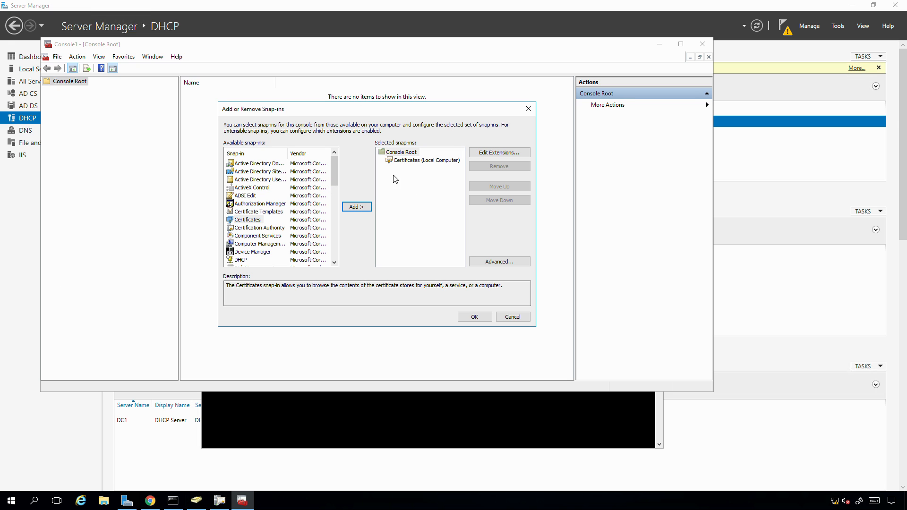
pyautogui.click(473, 316)
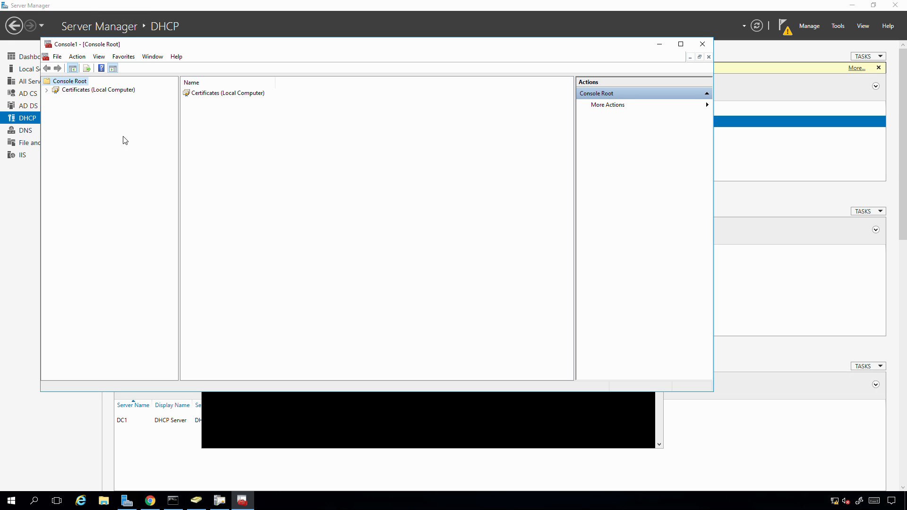
# Show the certificates in the local computer's Personal store, check the existing Manage1.louistechviews.int certificate and refresh the list.
pyautogui.doubleClick(77, 90)
pyautogui.doubleClick(78, 98)
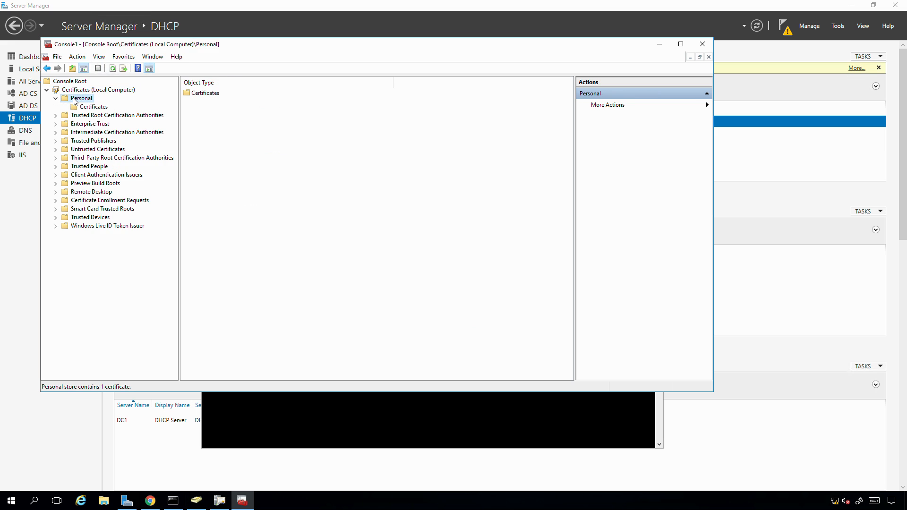
pyautogui.click(90, 108)
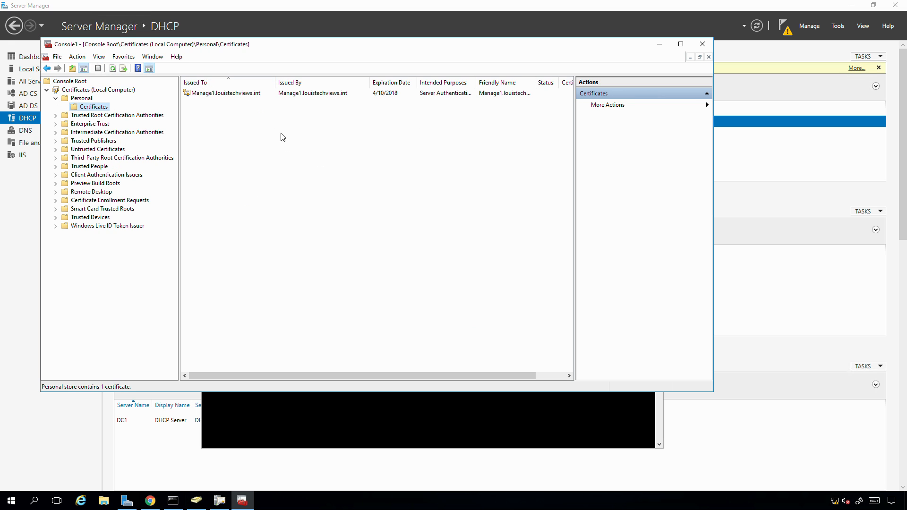
pyautogui.click(211, 93)
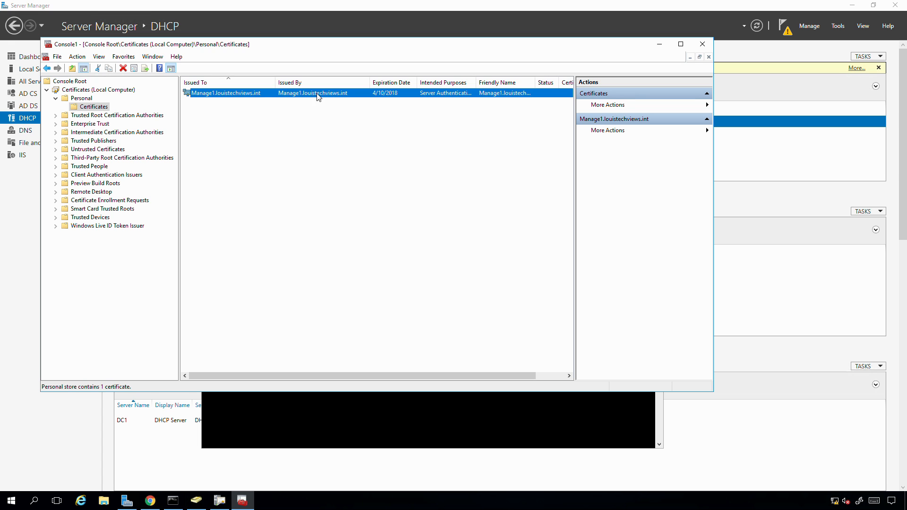
pyautogui.rightClick(266, 124)
pyautogui.click(290, 144)
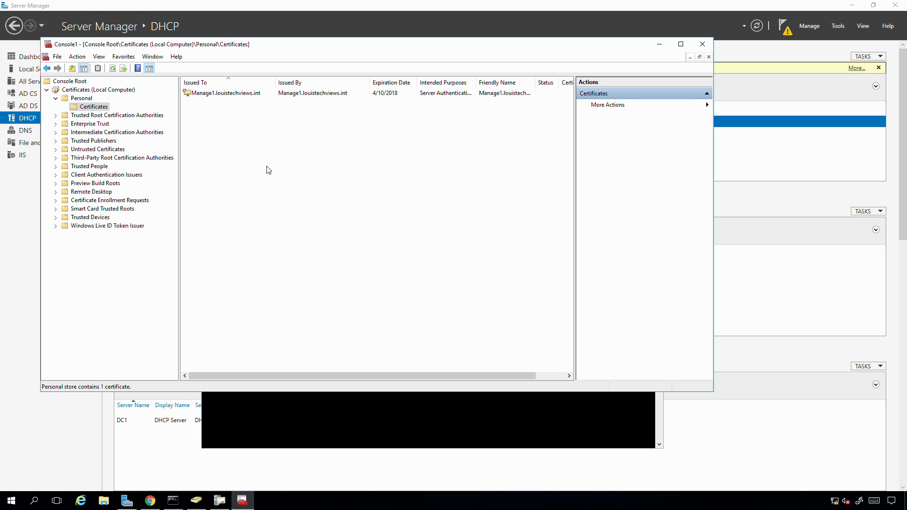
# Force a Group Policy update by running gpupdate /force in the Command Prompt window.
pyautogui.click(262, 424)
pyautogui.moveTo(306, 215); pyautogui.dragTo(312, 195)
pyautogui.click(300, 259)
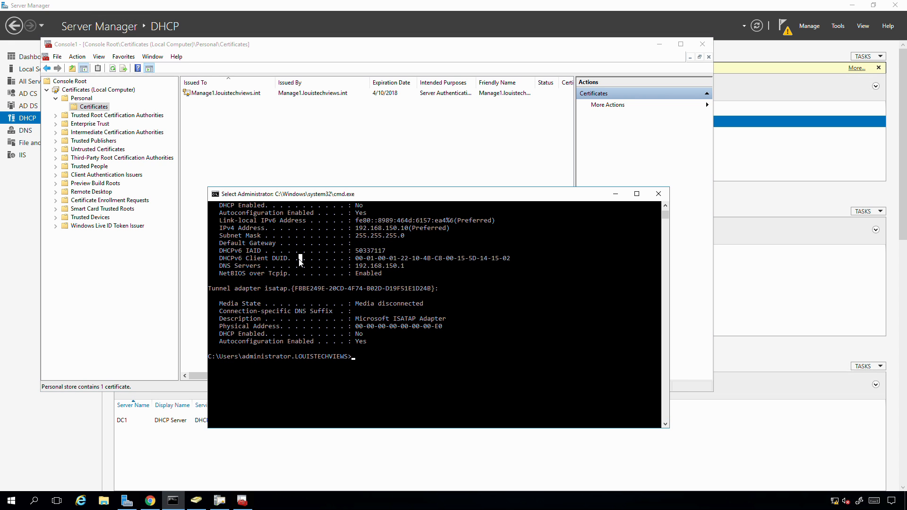
pyautogui.press('Escape')
pyautogui.write('gpupdate /force')
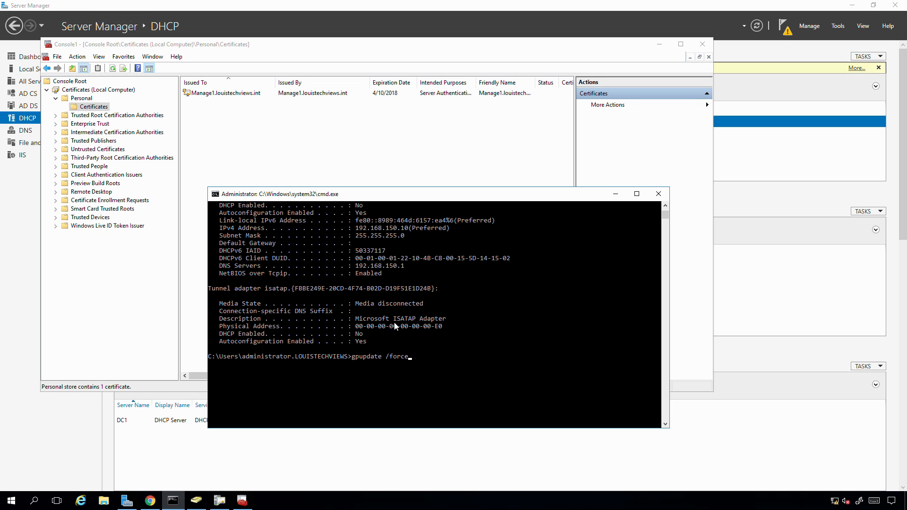
pyautogui.press('Return')
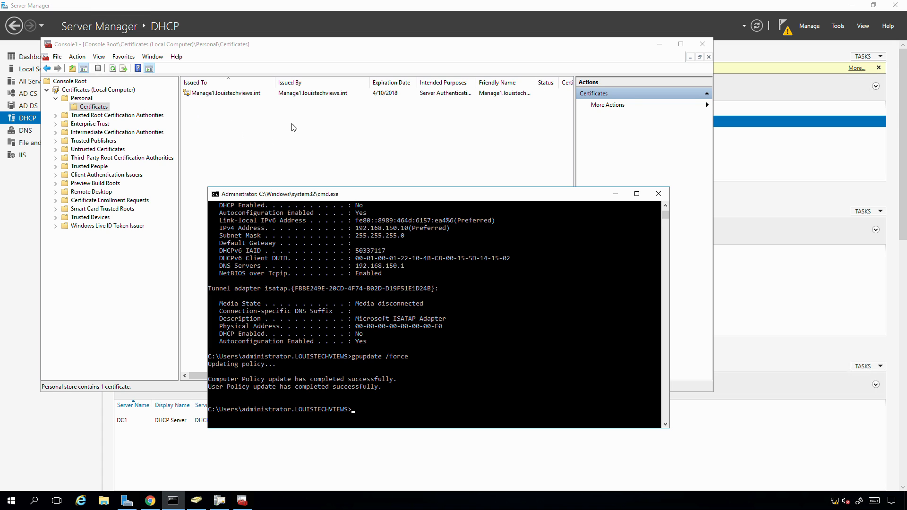
# Refresh the Personal certificates list and examine the intended purposes of the certificate issued by louistechviews-CS1-CA, widening and renarrowing that column.
pyautogui.click(253, 127)
pyautogui.rightClick(222, 141)
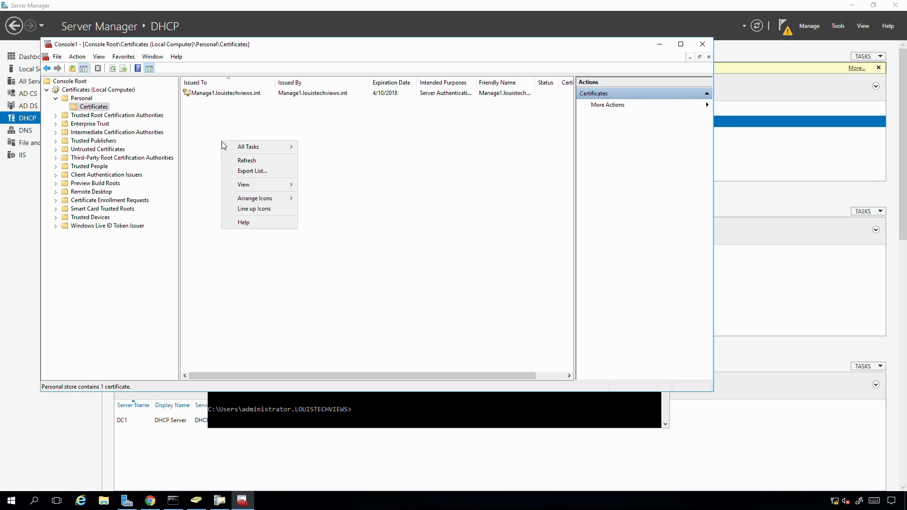
pyautogui.click(245, 161)
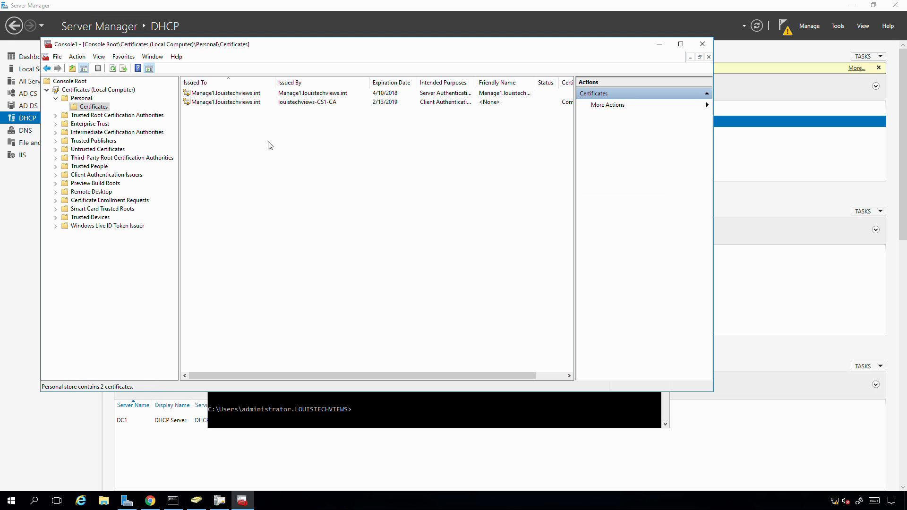
pyautogui.click(217, 102)
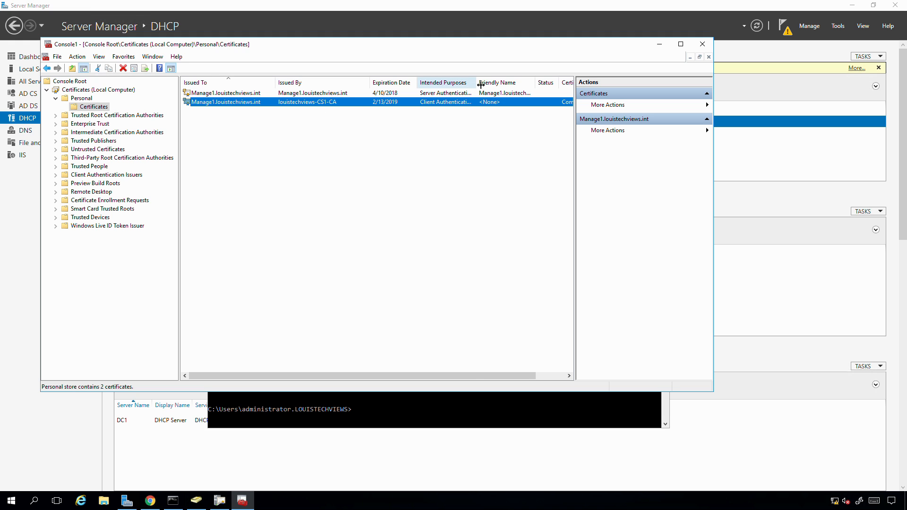
pyautogui.moveTo(481, 85); pyautogui.dragTo(539, 86)
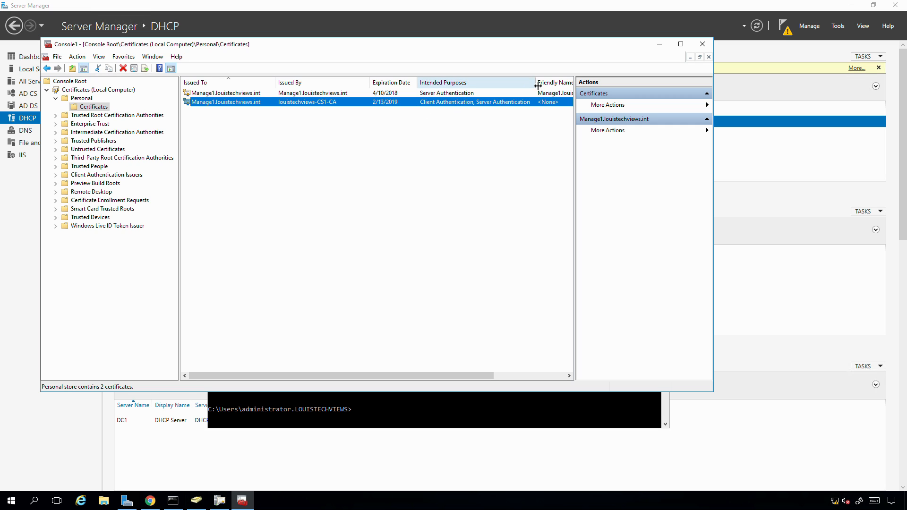
pyautogui.moveTo(535, 83); pyautogui.dragTo(481, 82)
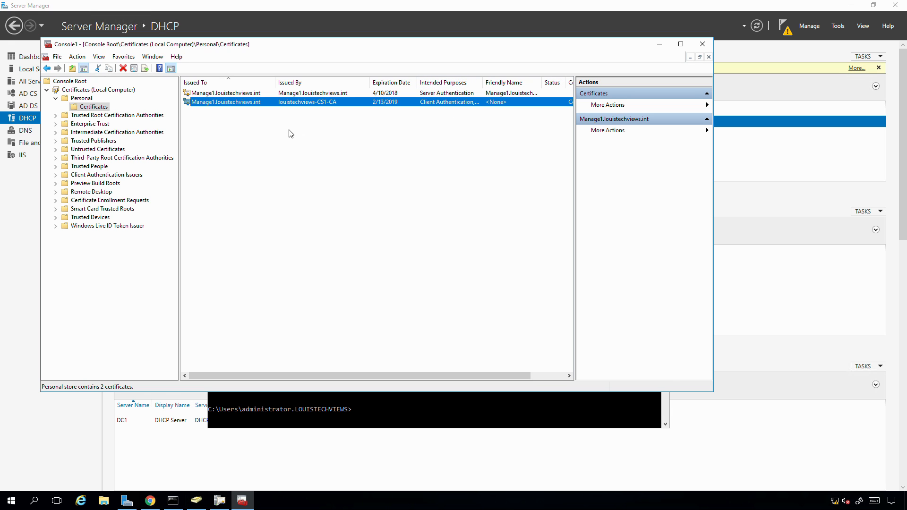